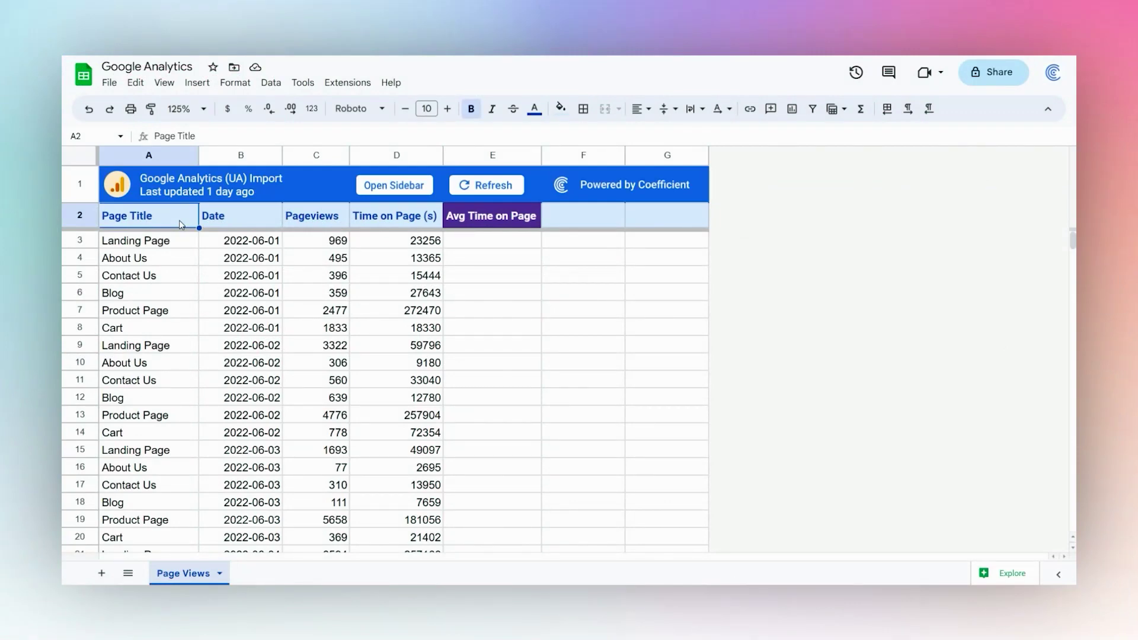
Step: Search the add-on marketplace for "Coefficient: Salesforce, Hubspot Data Connector" and return to the spreadsheet
click(347, 83)
mouse_move(534, 106)
click(636, 111)
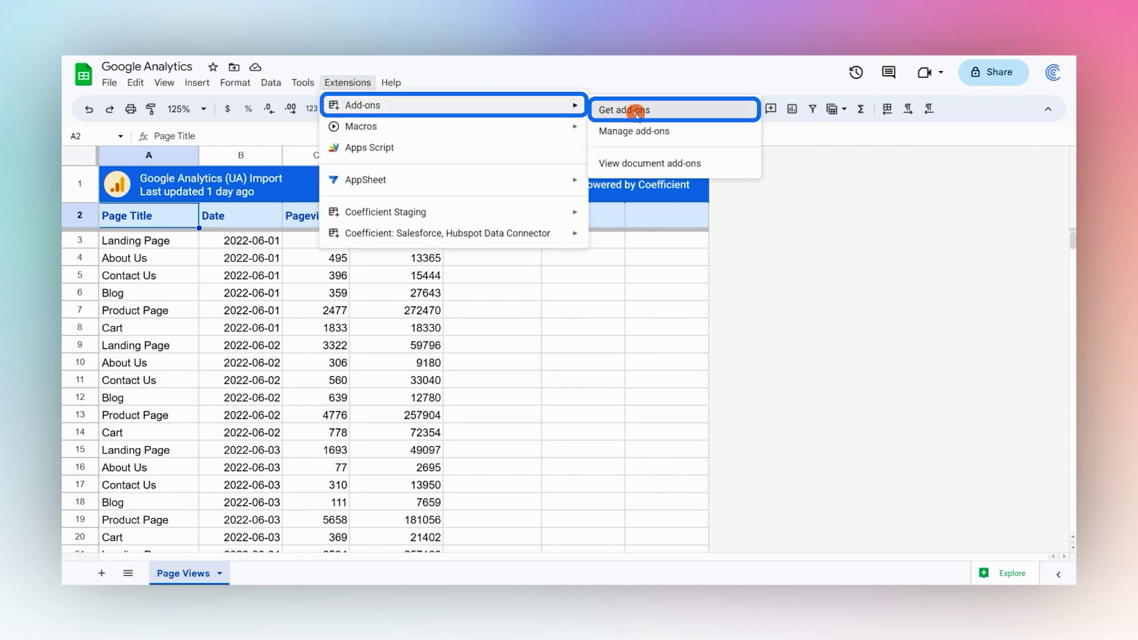
click(578, 109)
text(c)
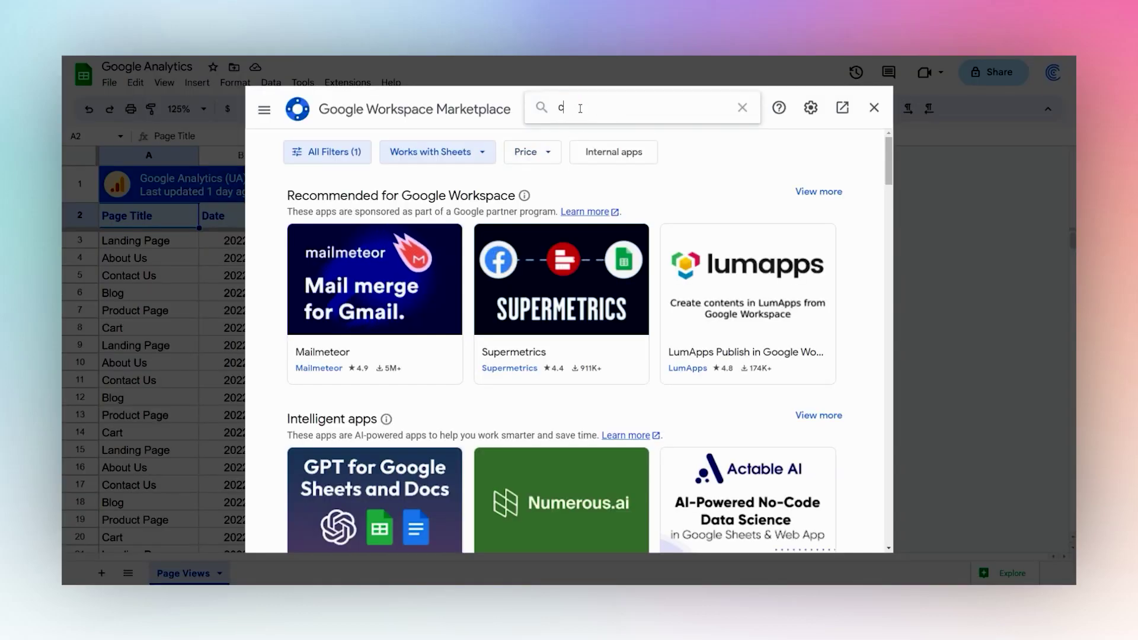
text(oeffi)
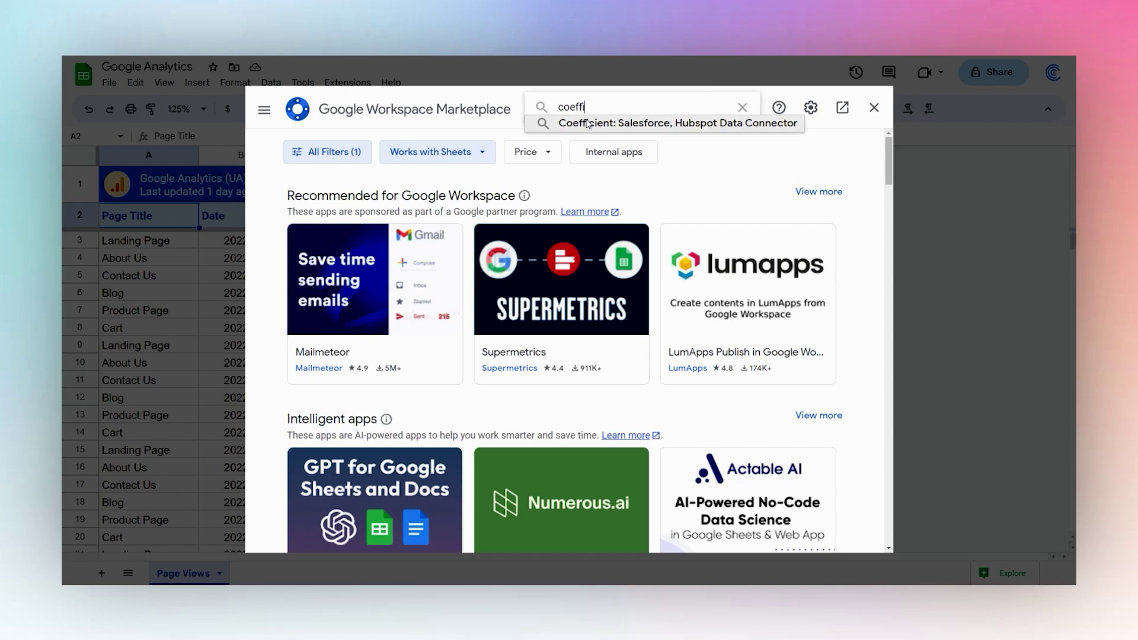
click(587, 123)
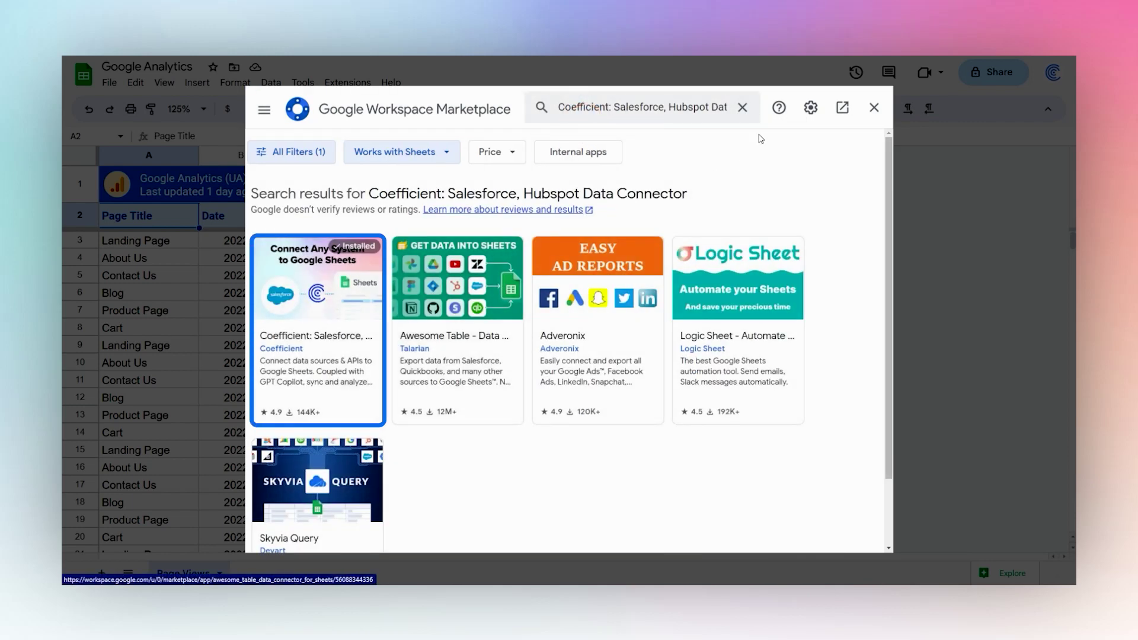
click(874, 107)
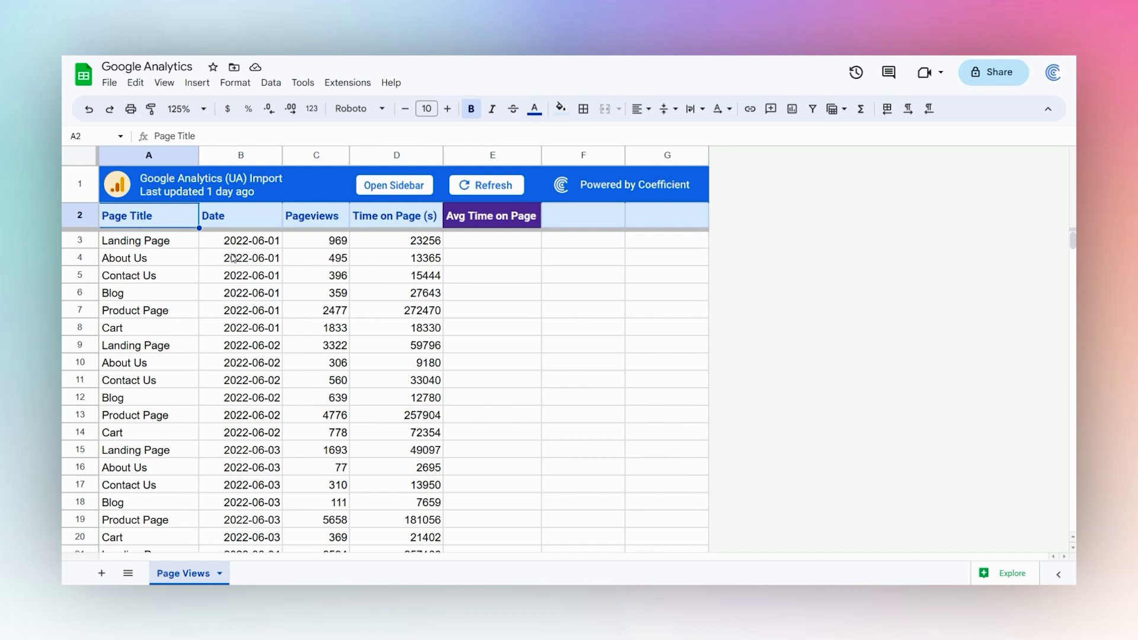
Step: Calculate the average time on page in E3 with =D3/C3 and autofill the formula down the Avg Time on Page column
click(475, 234)
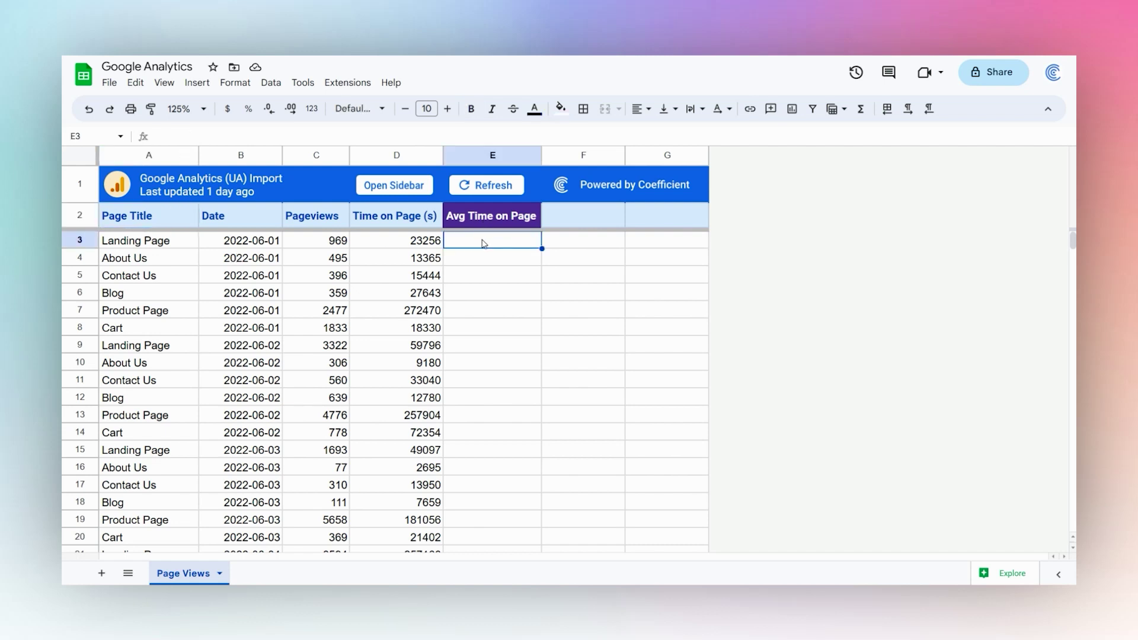
text(=)
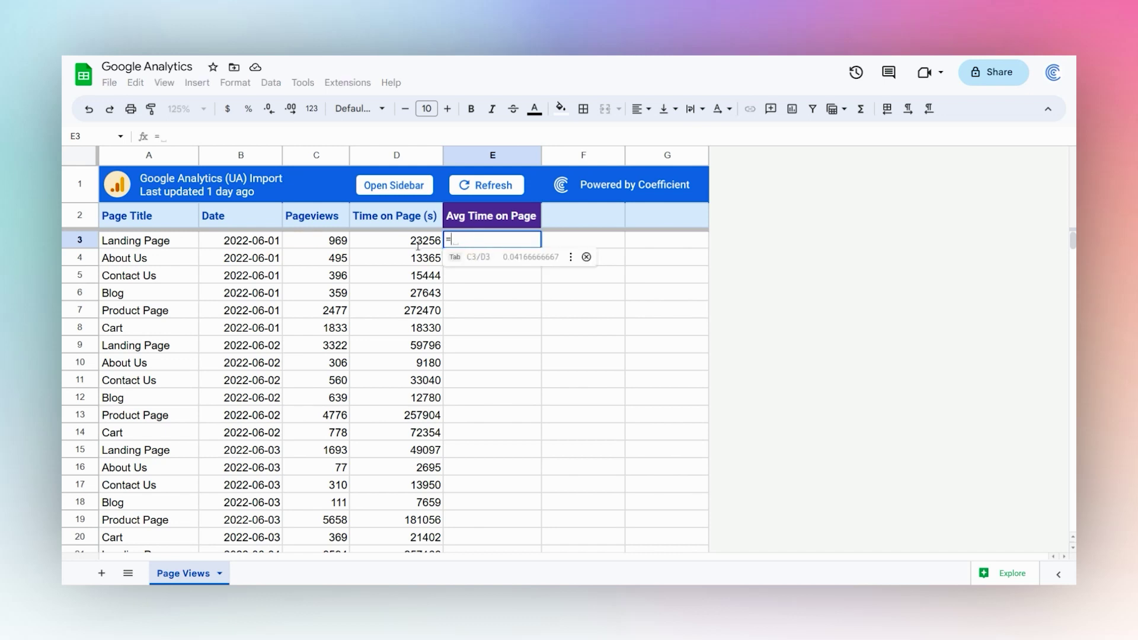
click(420, 240)
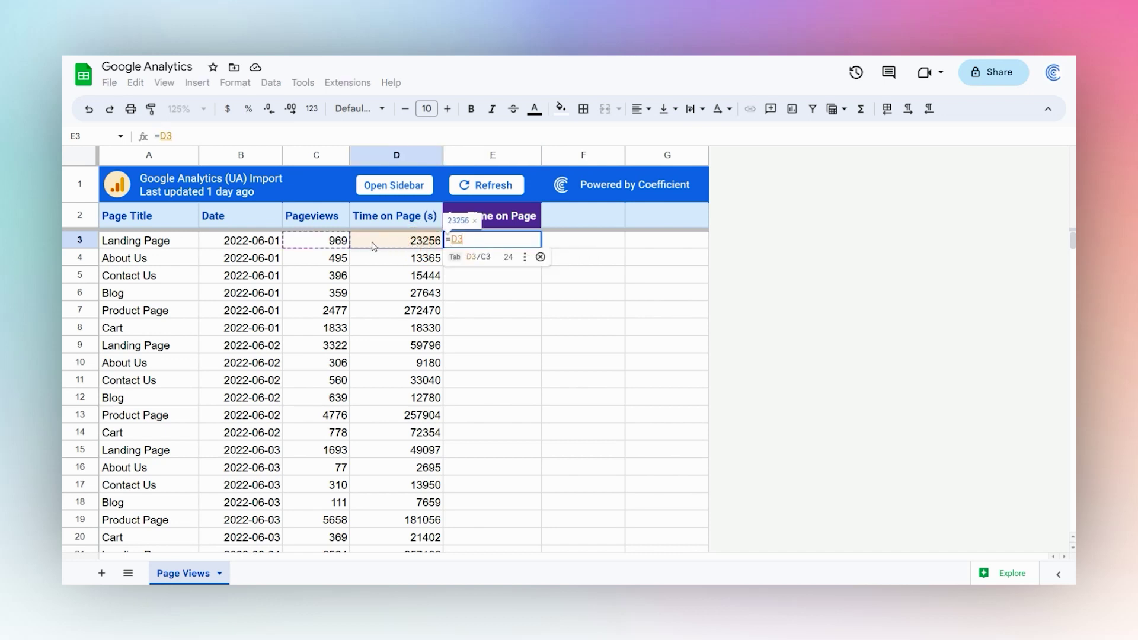
text(/)
click(338, 240)
key(Return)
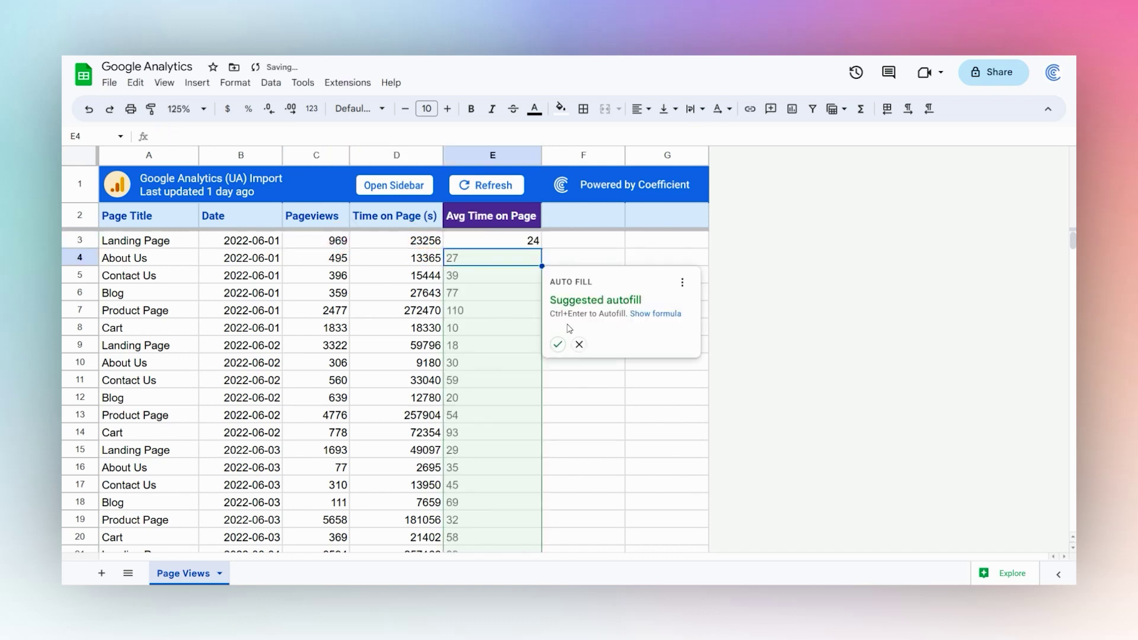
click(558, 344)
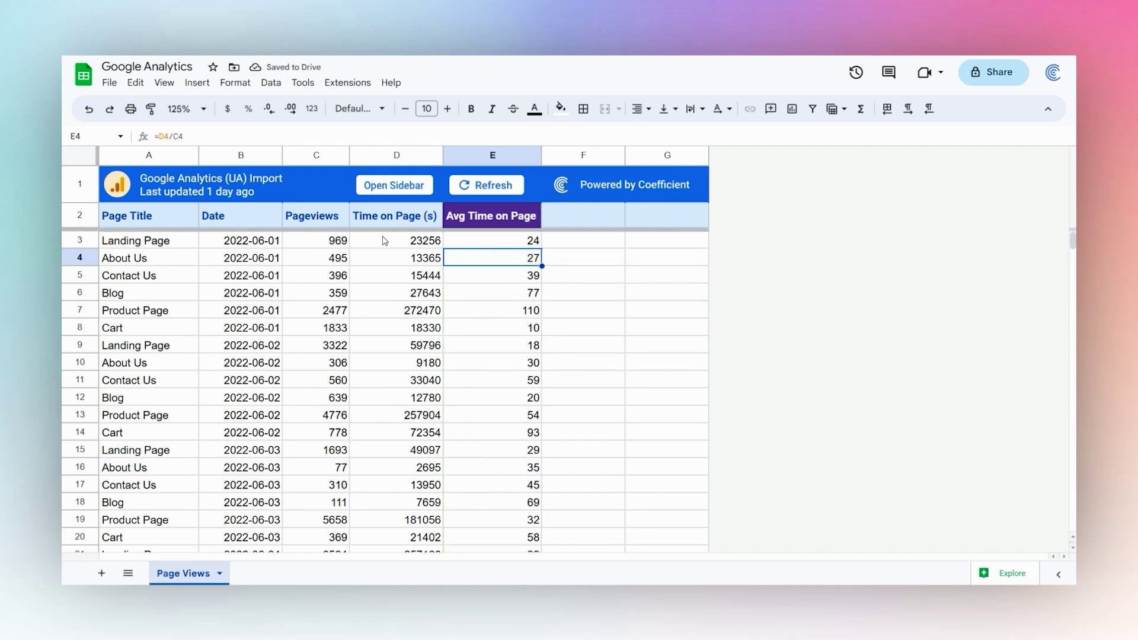
Step: Launch the Coefficient: Salesforce, Hubspot Data Connector add-on and open GPT Copilot's Pivot Builder
click(350, 84)
click(350, 84)
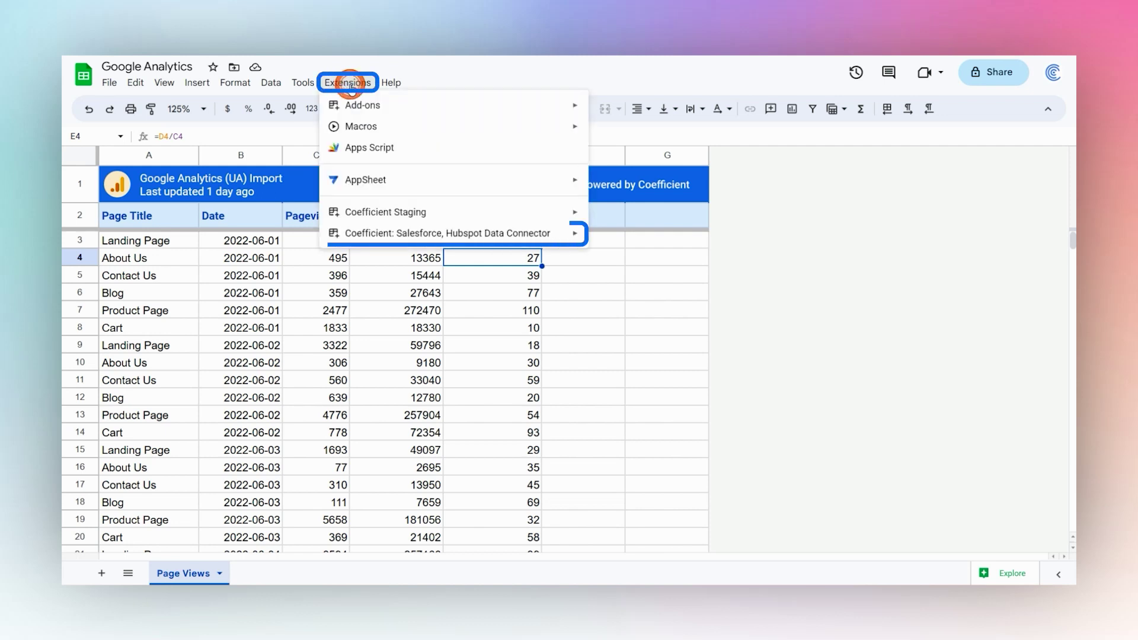
mouse_move(455, 242)
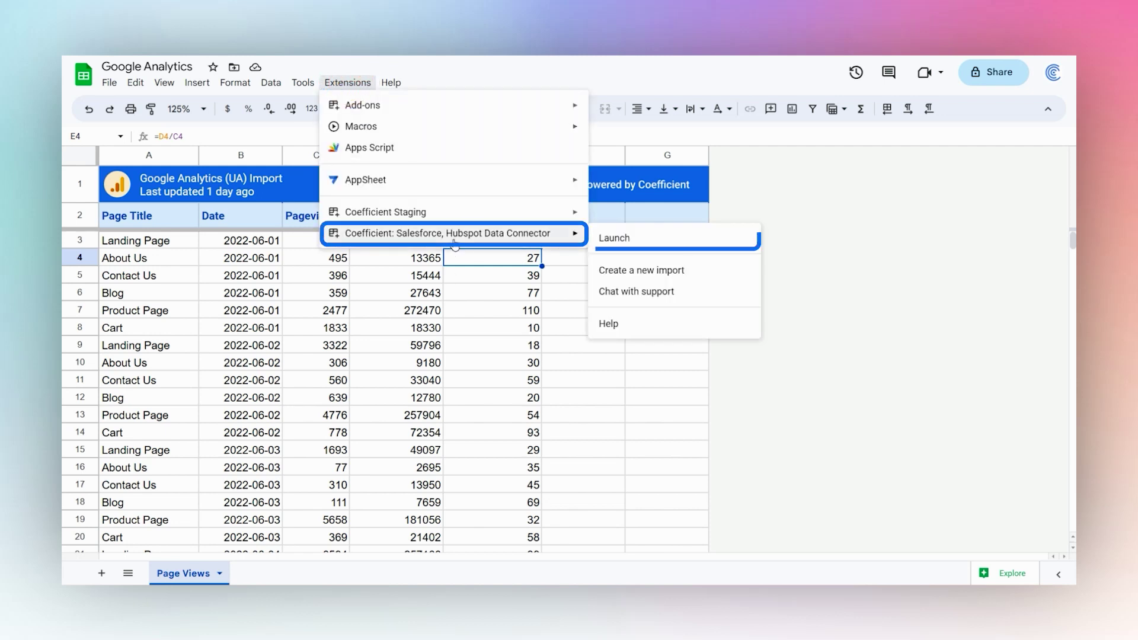
click(602, 237)
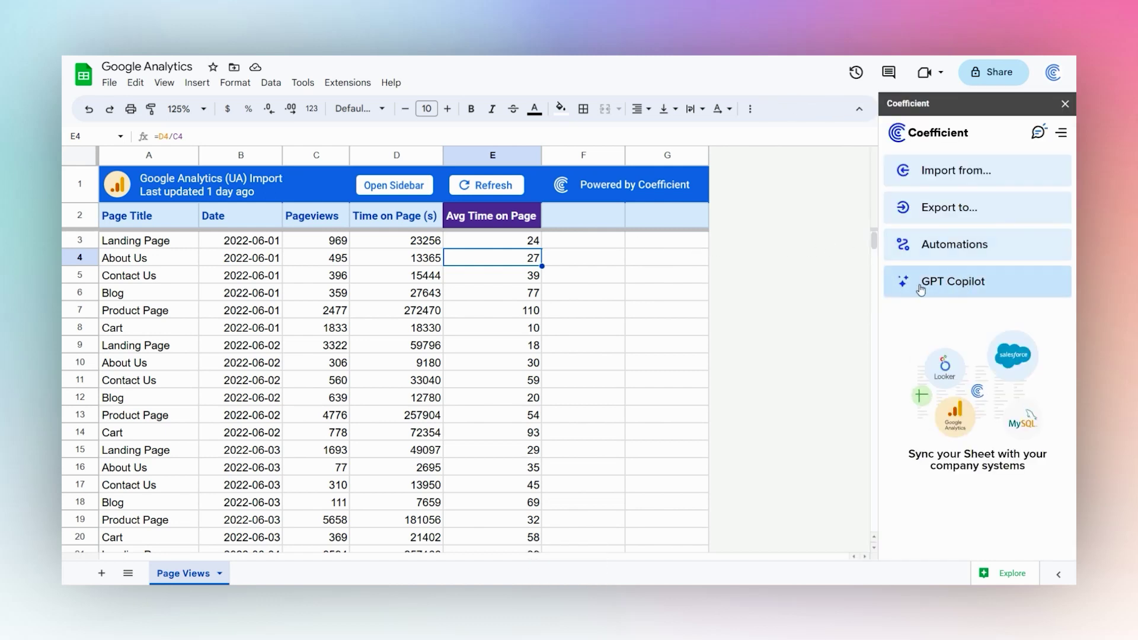
click(974, 288)
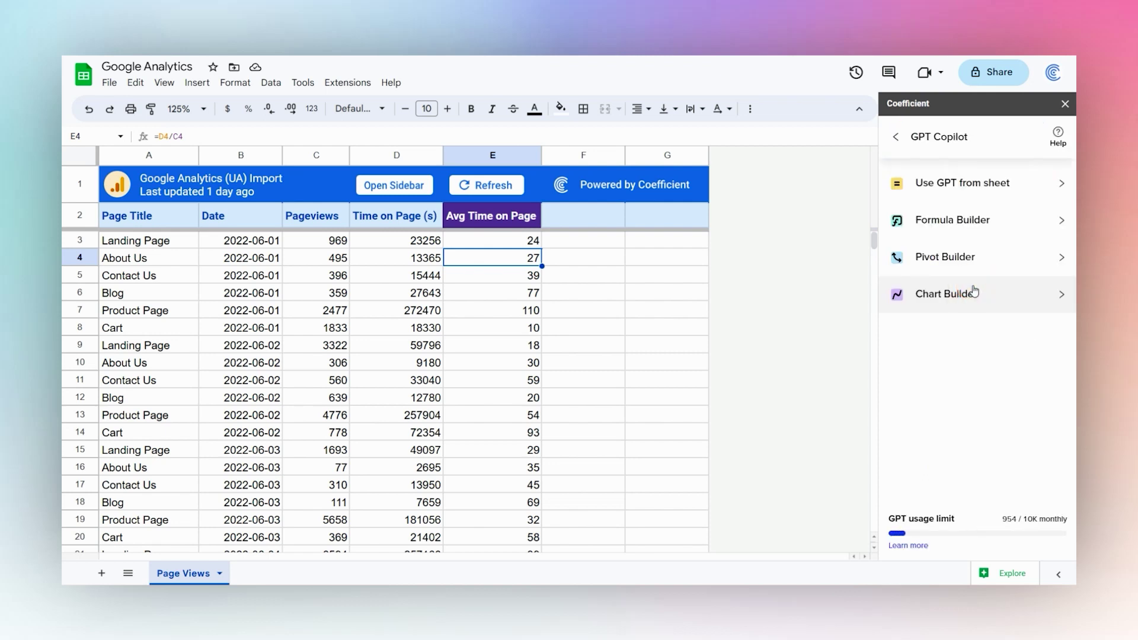
click(959, 262)
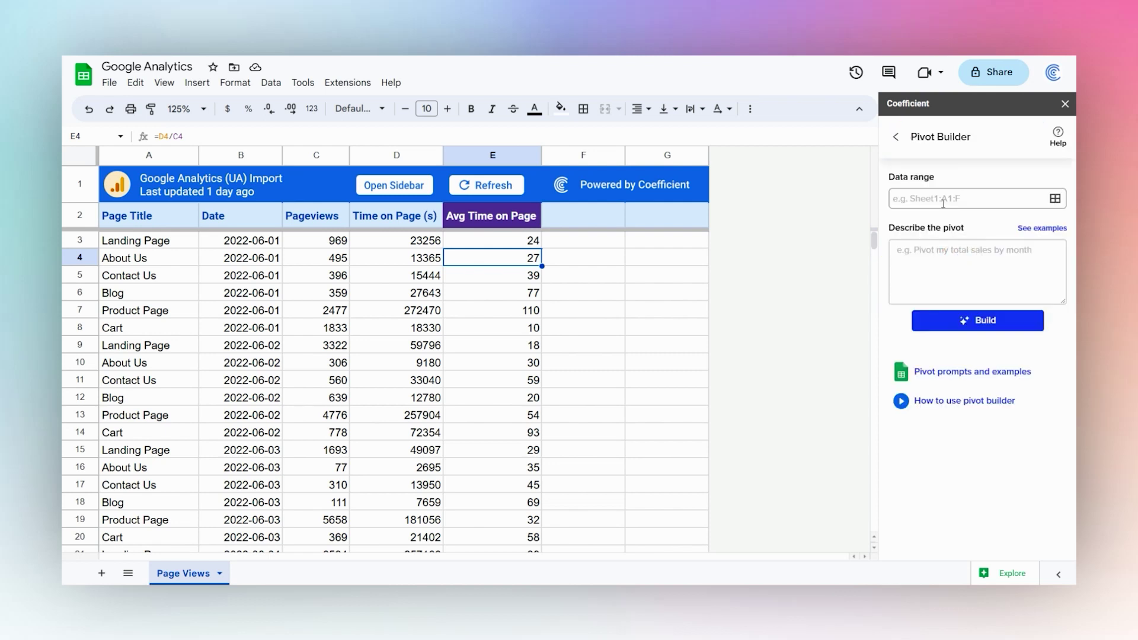
Step: Set the pivot's data range to 'Page Views'!A2:E
click(945, 198)
drag(135, 220, 521, 383)
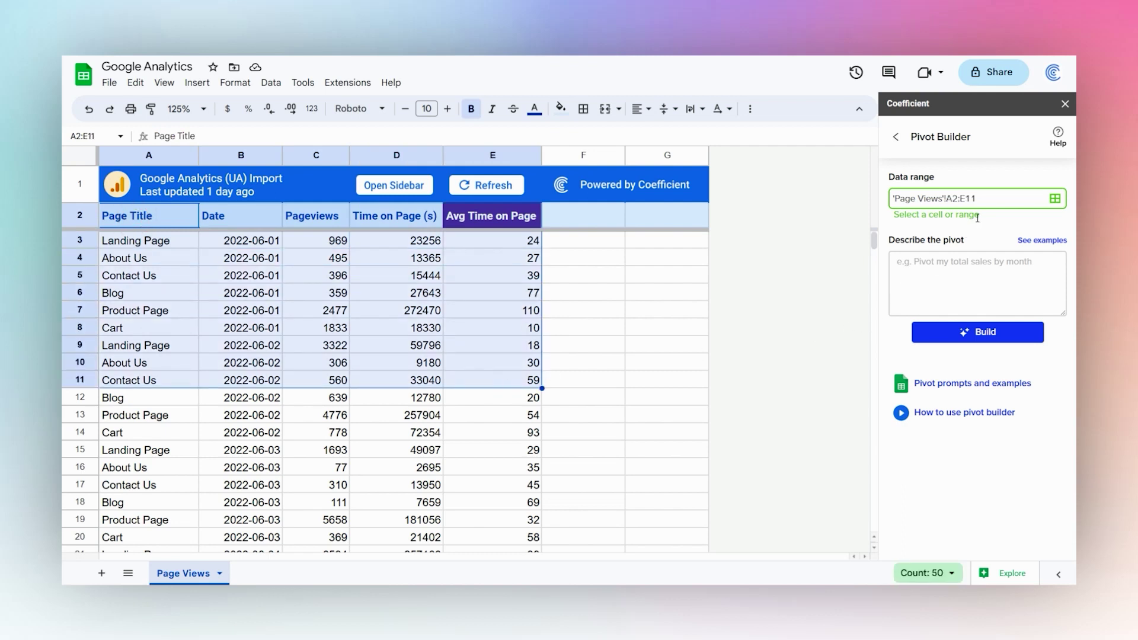
click(988, 200)
key(BackSpace)
key(BackSpace)
Step: Describe the pivot as "Grouping by year-month, pivot by Page Title, sum Pageviews."
click(961, 262)
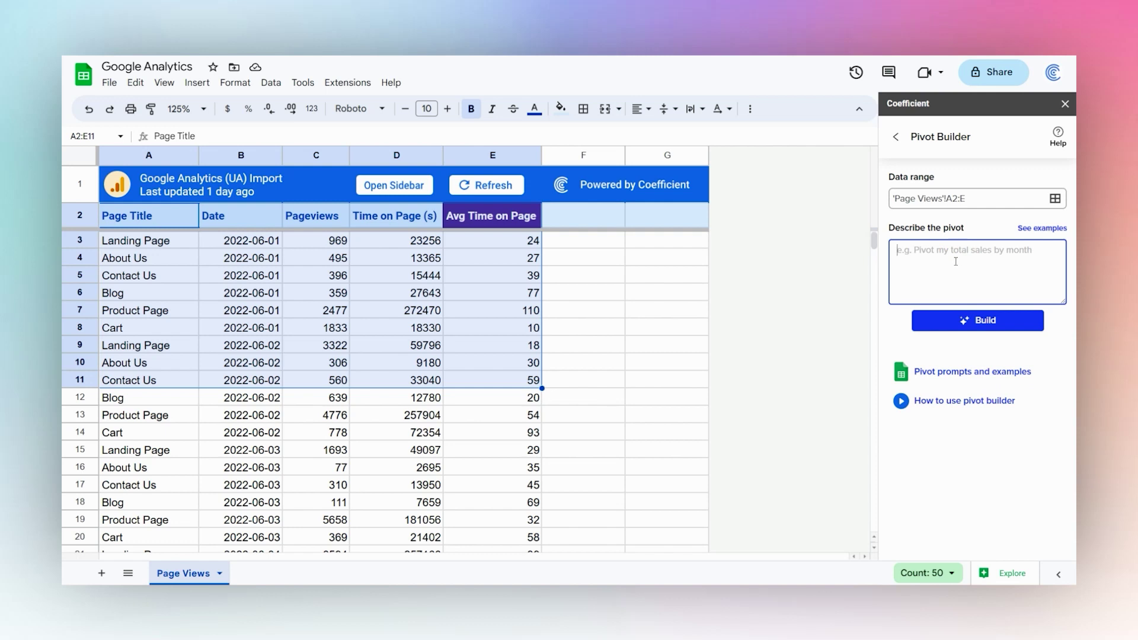
text(Gr)
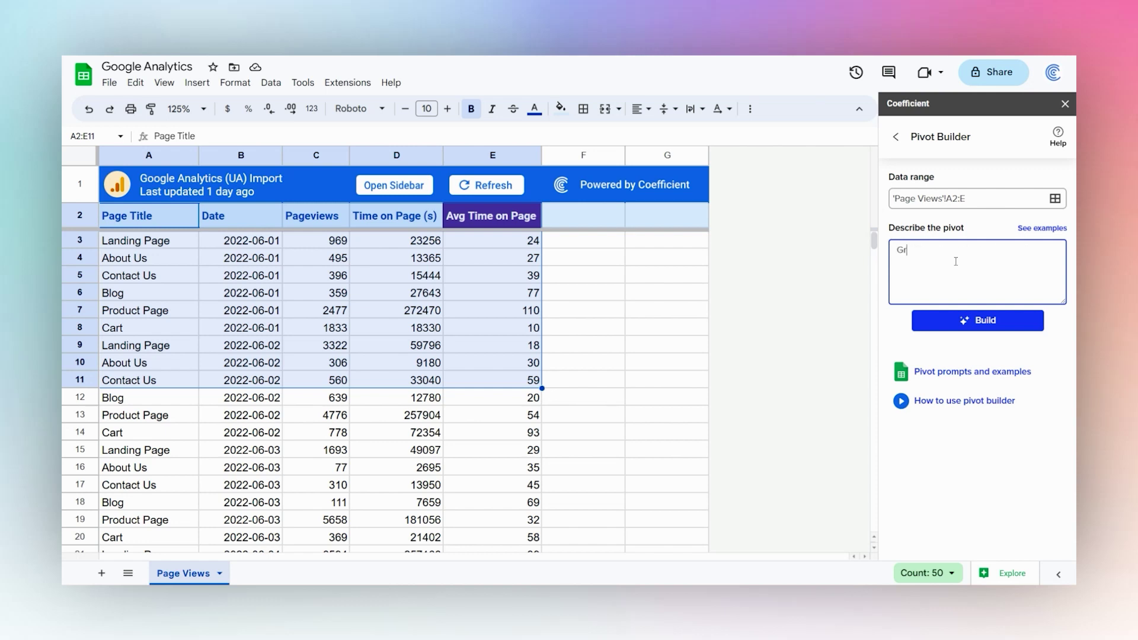
text(ouping by year-mont)
text(h, pivot by )
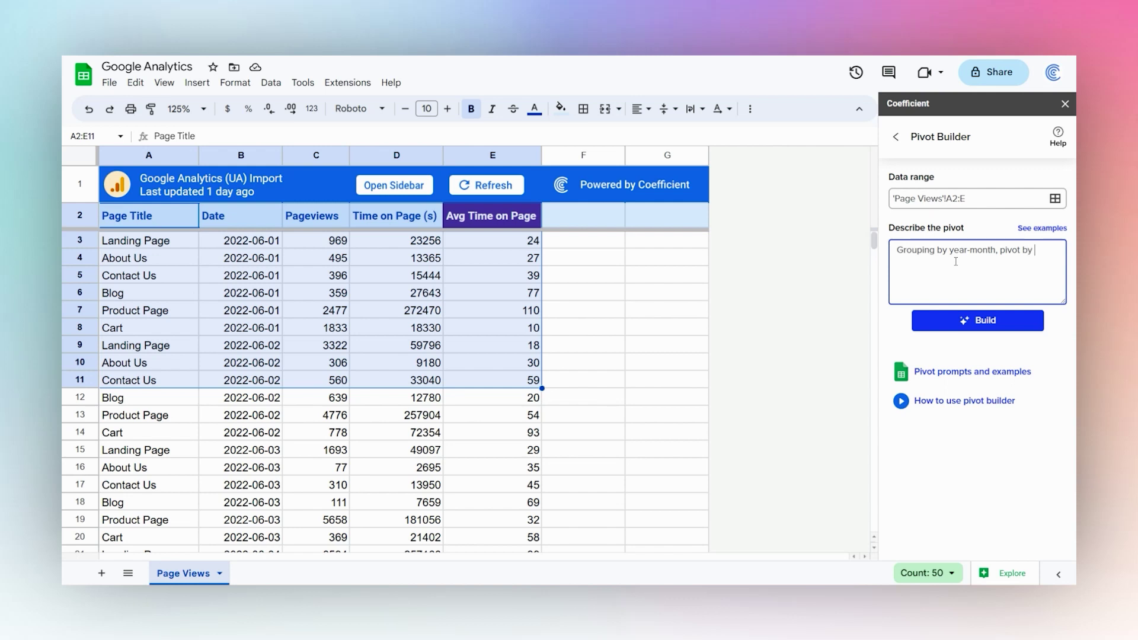
text(Page Title, s)
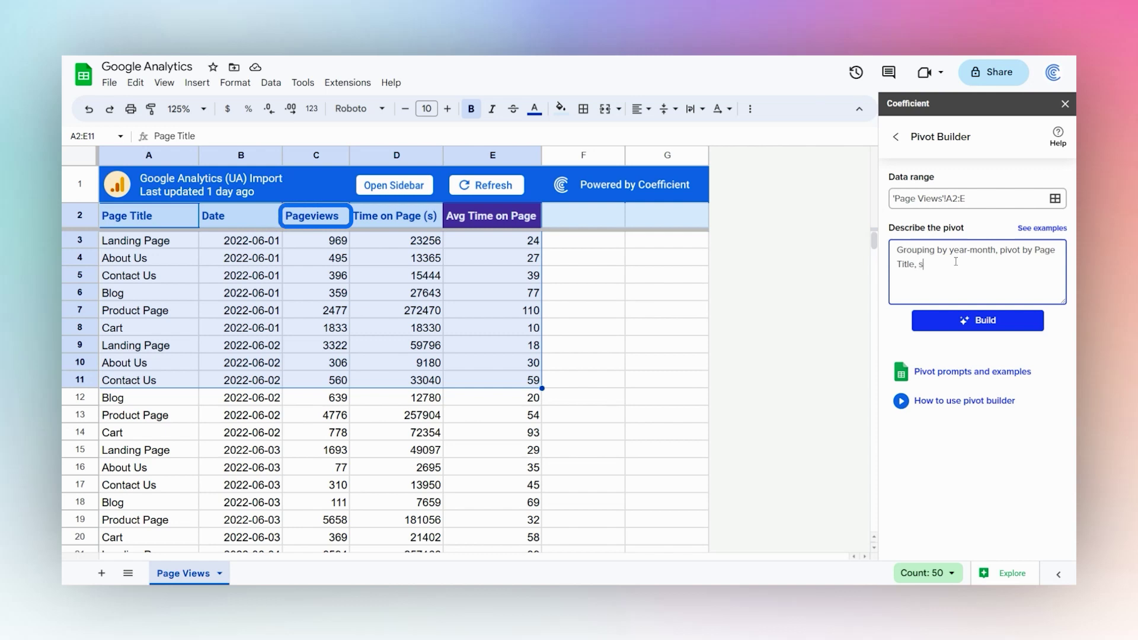
text(um Pagevie)
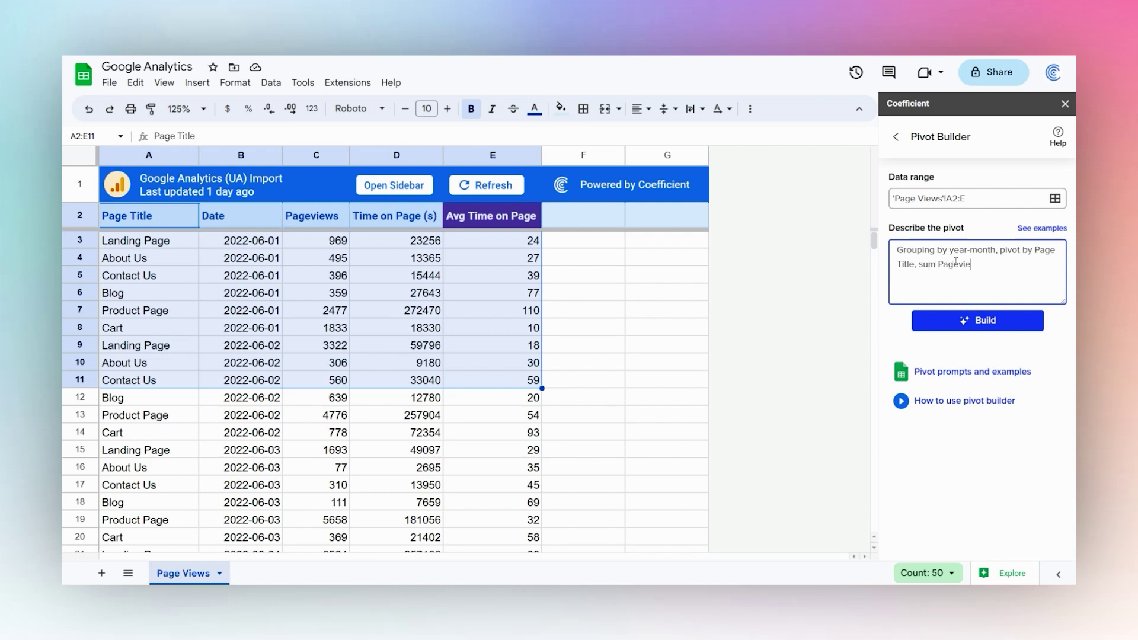
text(ws.)
Step: Build the described pivot table in a new sheet and open the GPT Pivot sheet
click(966, 323)
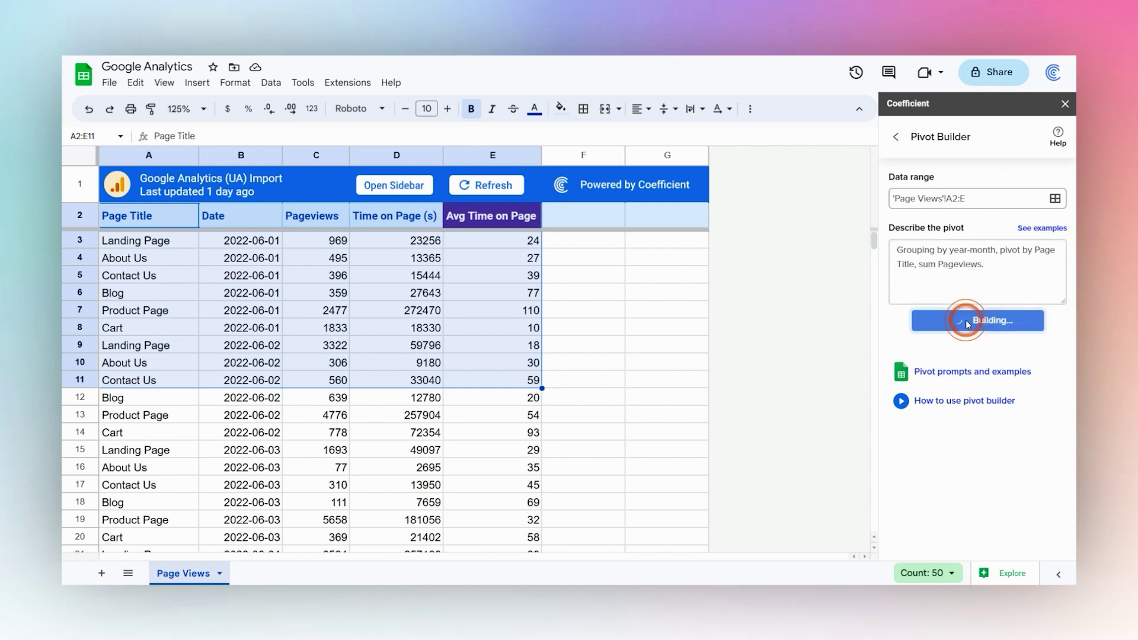
click(940, 378)
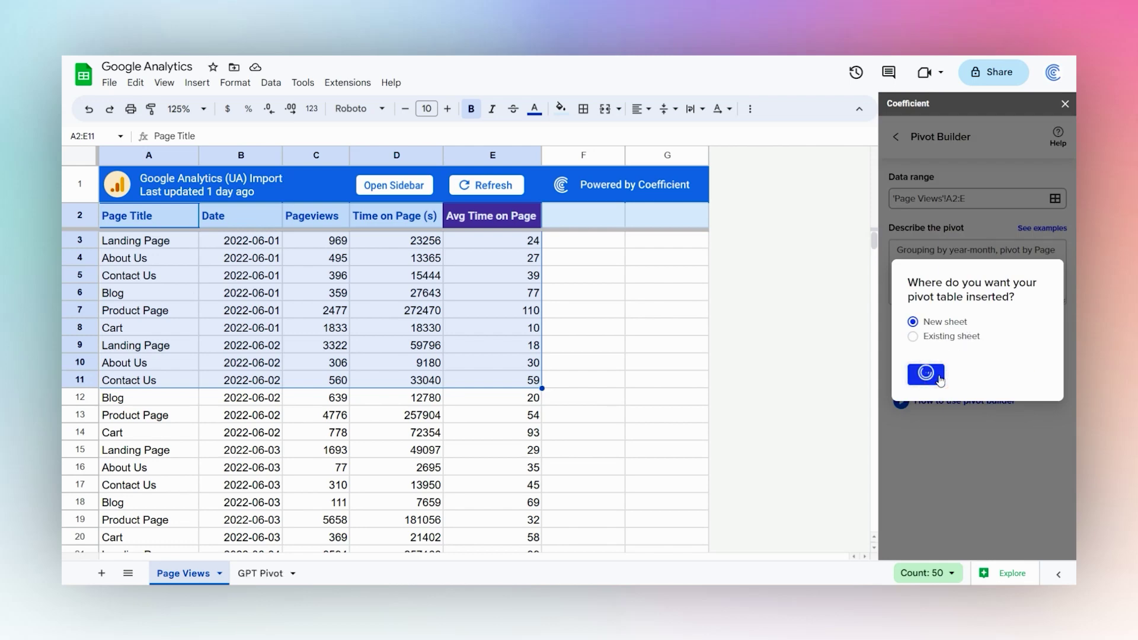
click(259, 575)
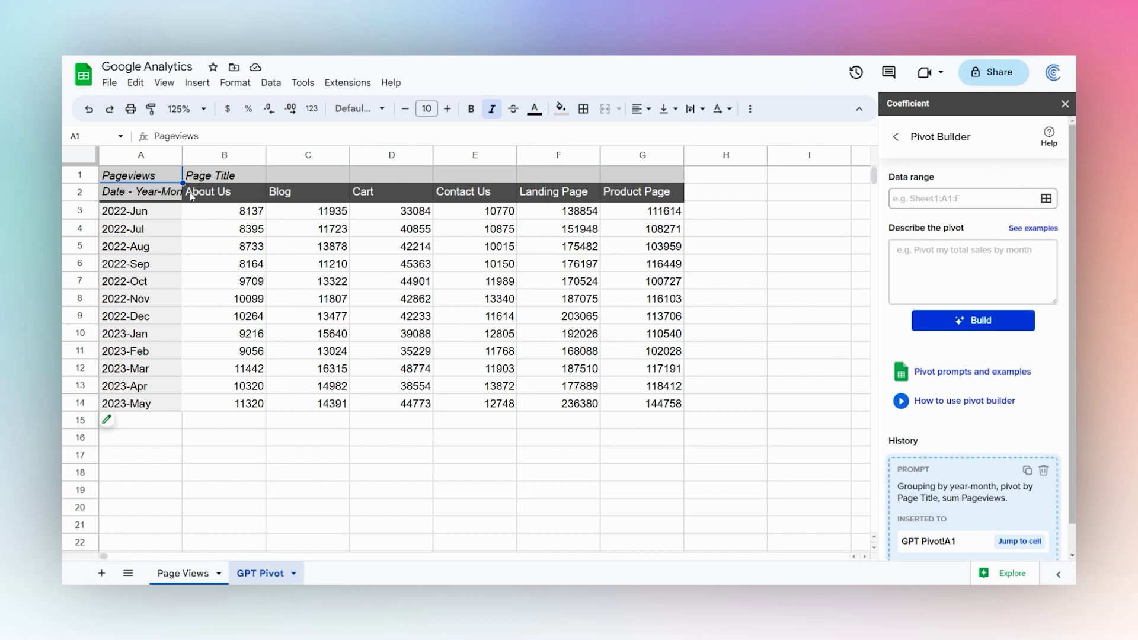
drag(216, 155, 631, 157)
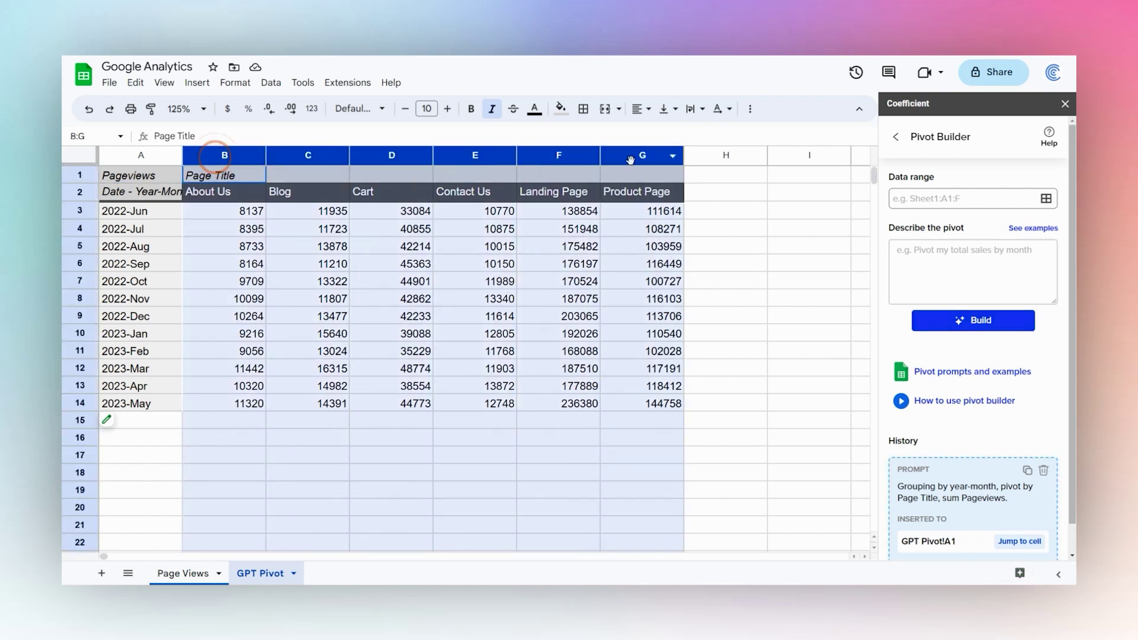
drag(79, 212, 75, 408)
click(245, 439)
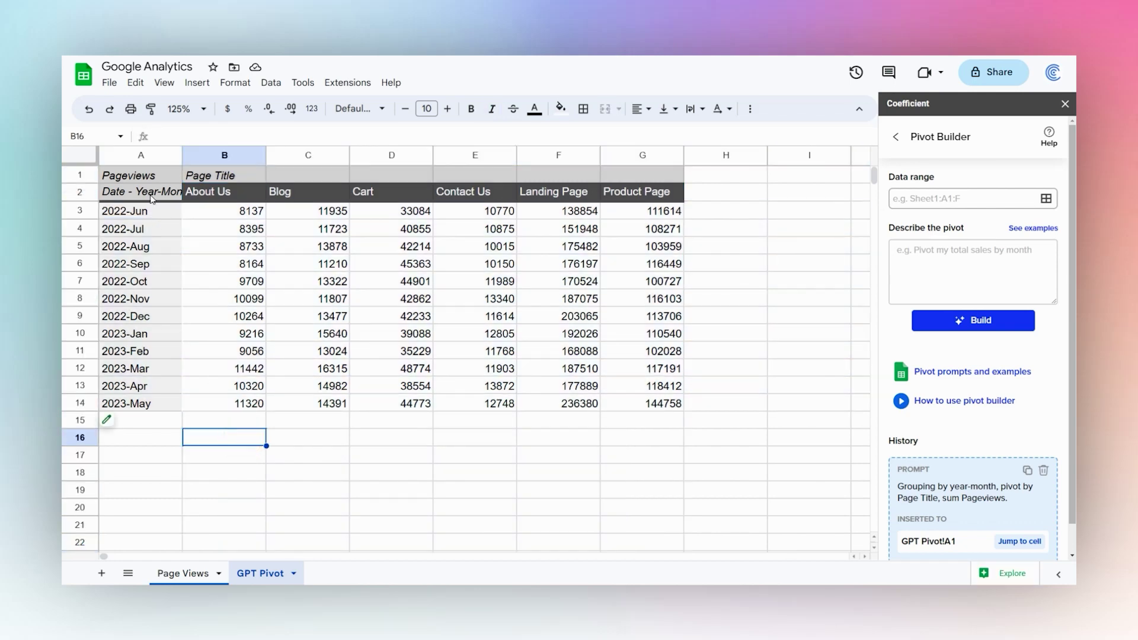
Step: Insert a chart from the pivot table range A2:G14
drag(151, 199, 670, 406)
click(197, 82)
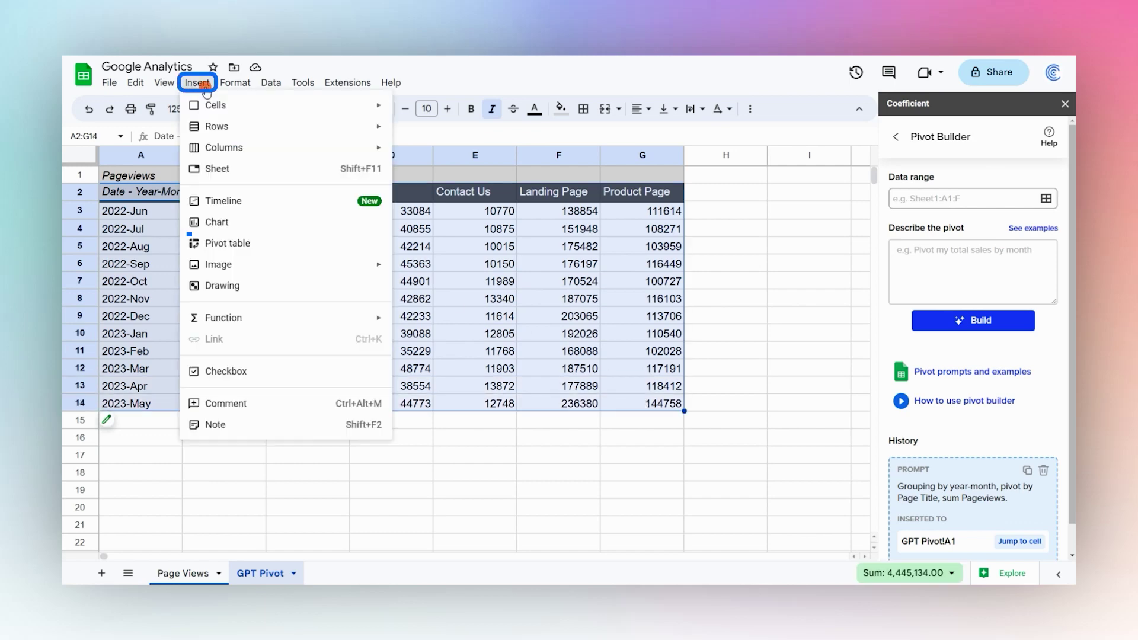
click(217, 222)
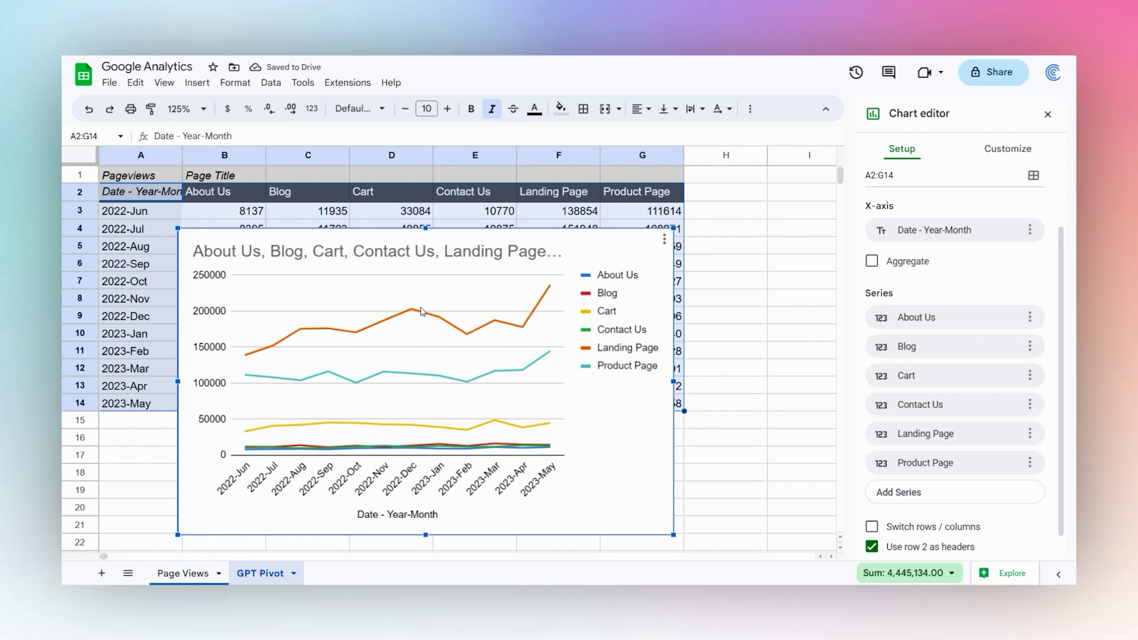
Step: Move the pageviews line chart below the pivot table and widen it to the outer edge of column G
click(459, 329)
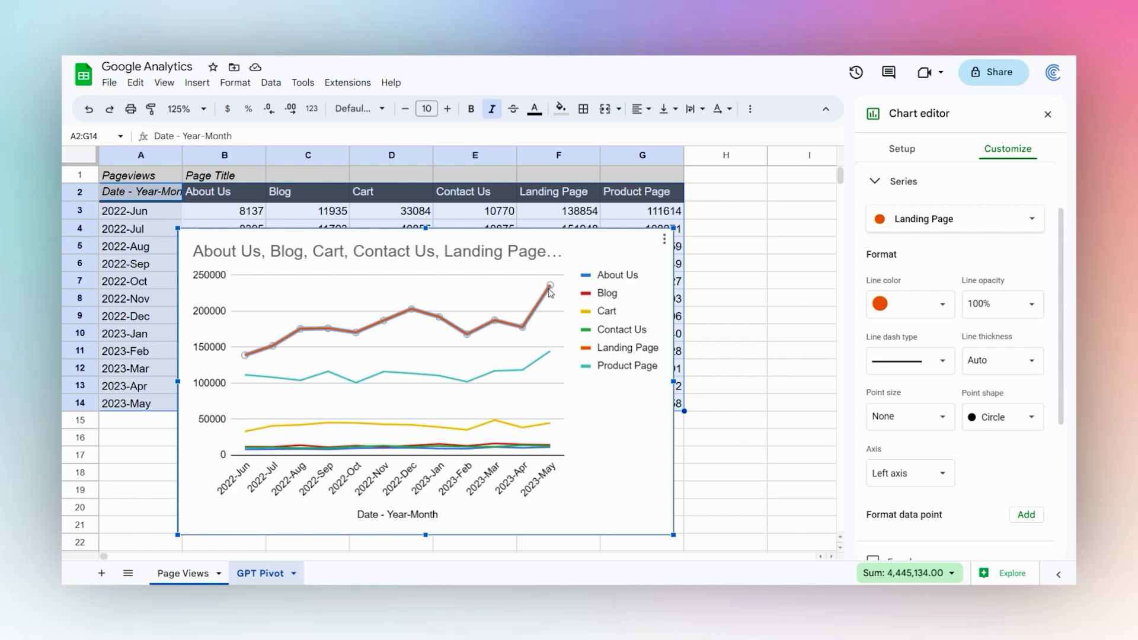
click(548, 352)
drag(470, 242, 409, 437)
scroll(410, 439, down, 3)
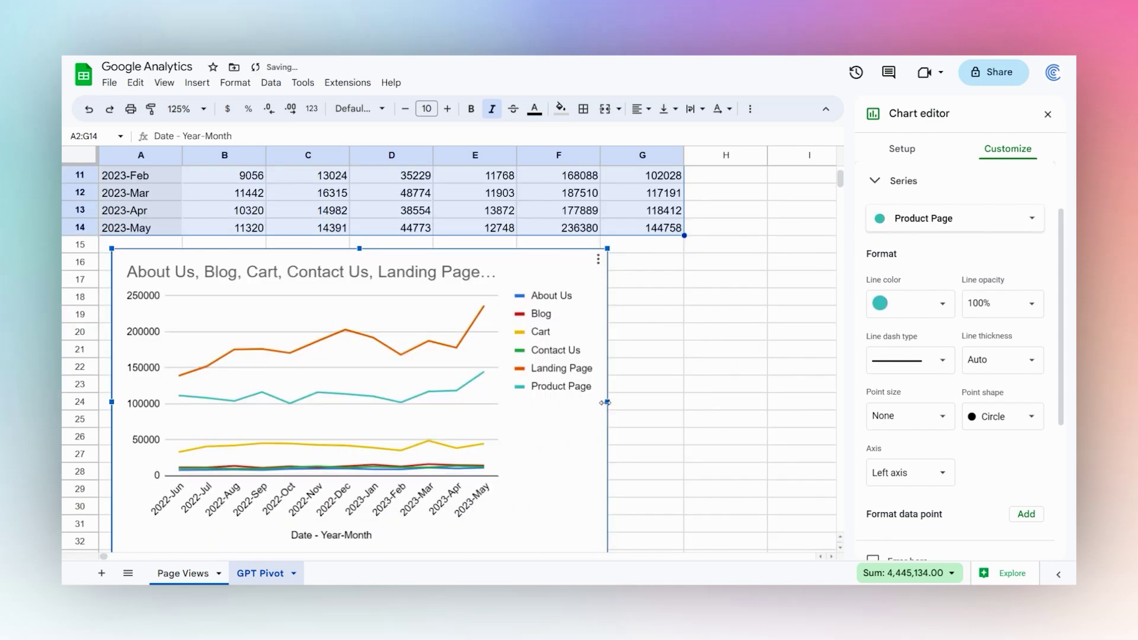
drag(608, 421, 683, 421)
click(711, 383)
scroll(698, 350, up, 3)
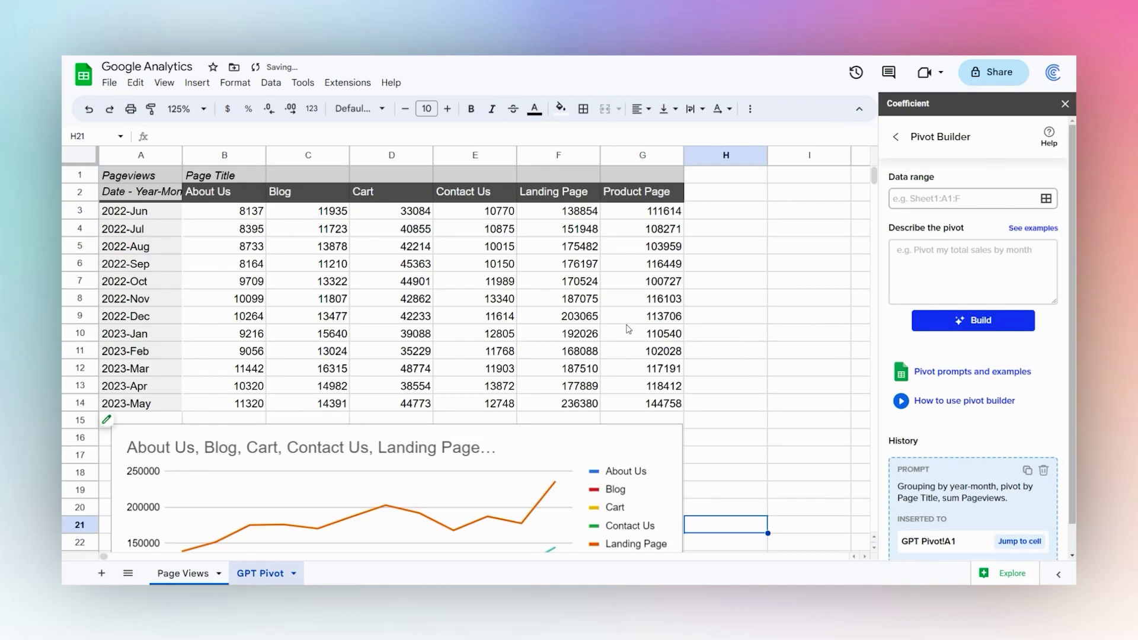
Step: Return to the Page Views sheet and set a new pivot's data range to 'Page Views'!A2:E
click(179, 574)
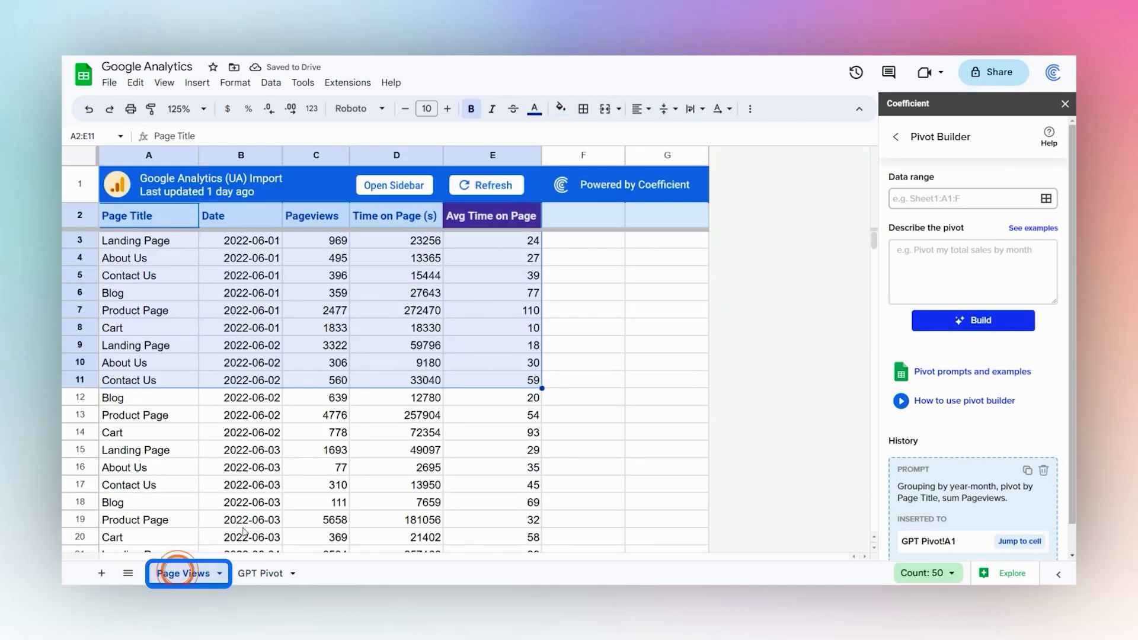
click(949, 201)
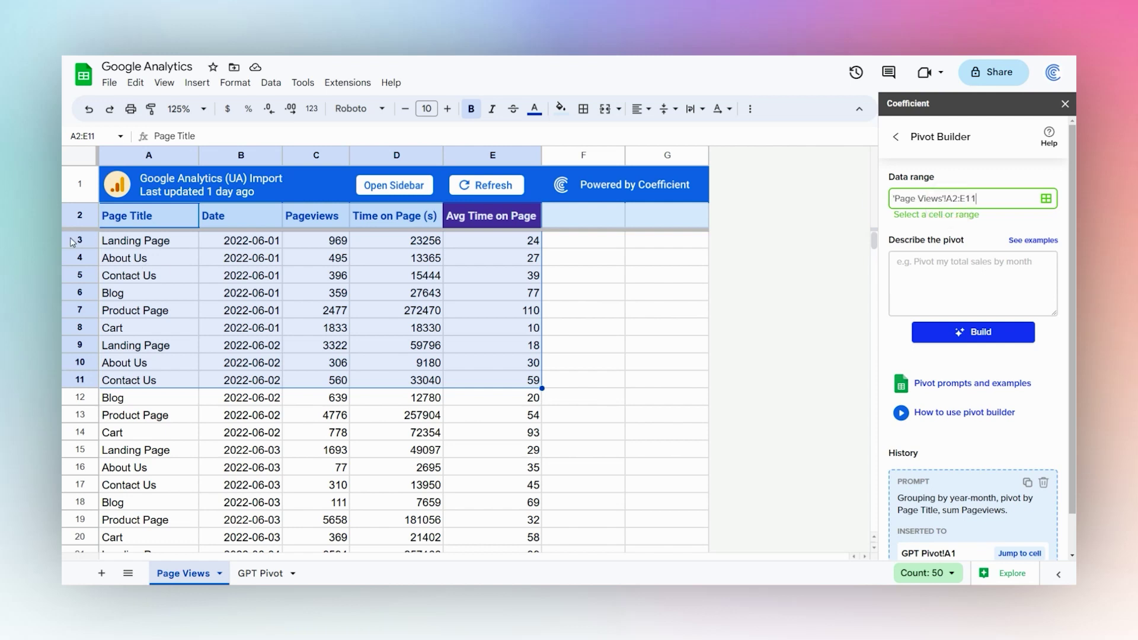
drag(135, 222, 498, 387)
click(985, 200)
key(BackSpace)
Step: Describe a pivot grouped by Page Title, summing Pageviews and Time on Page (s), averaging Avg Time on Page, ordered by Avg Time on Page descending
click(949, 262)
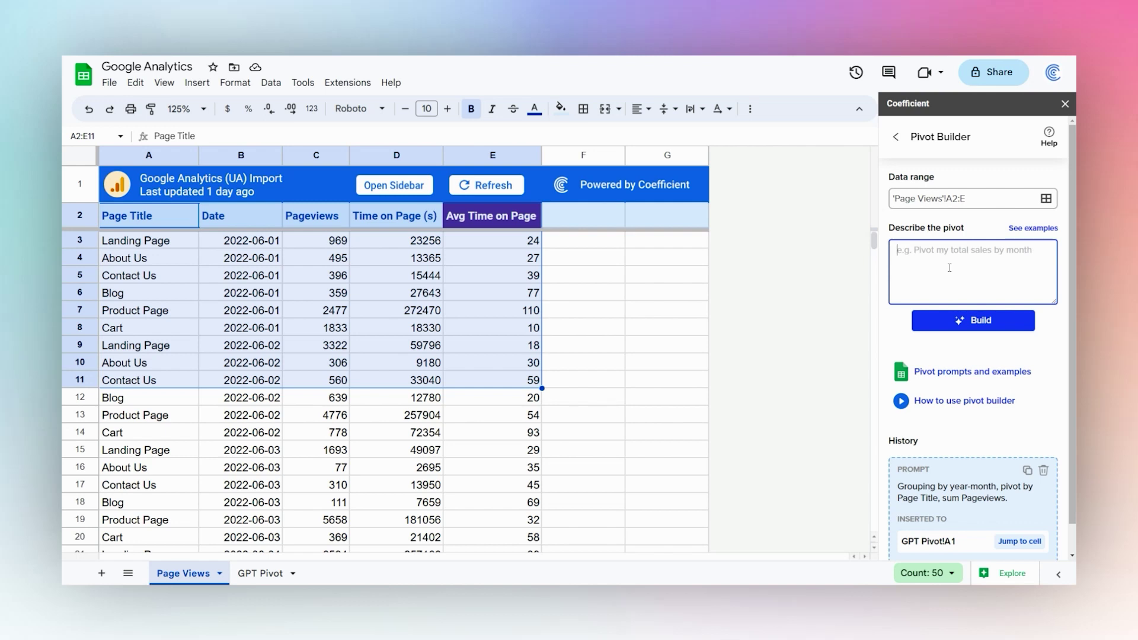
text(Group by)
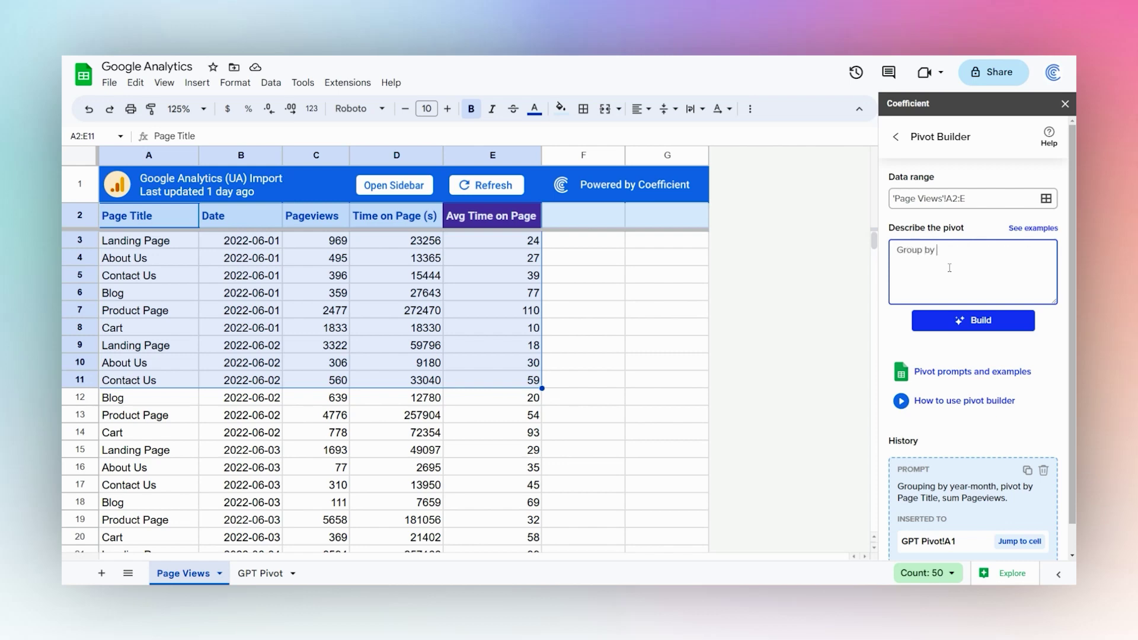
text( Page Title,)
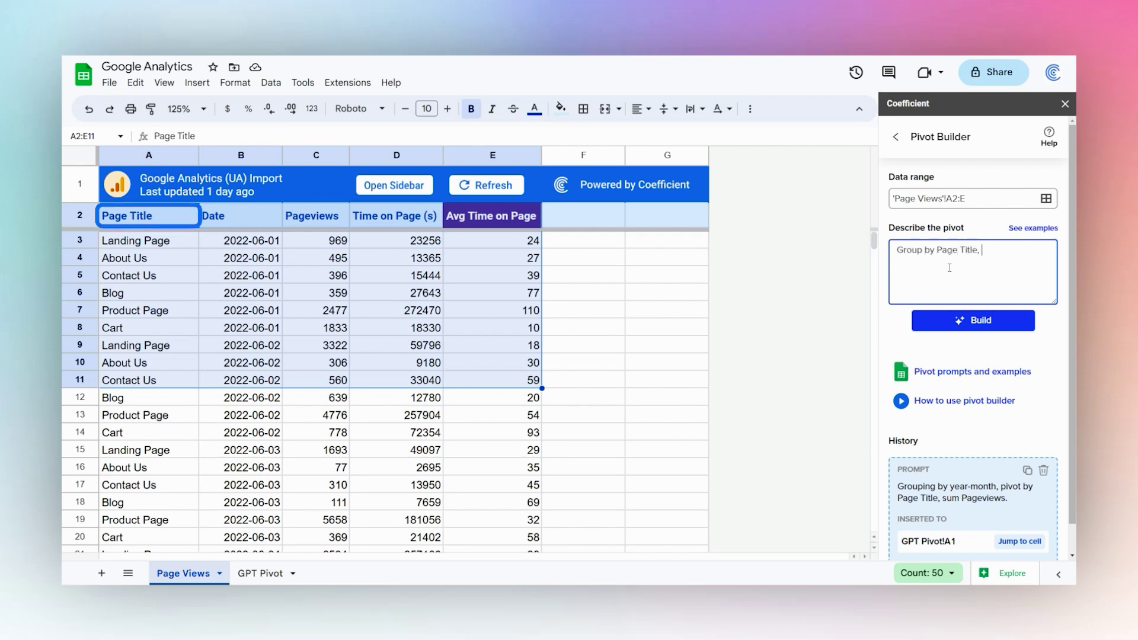
text( sum of )
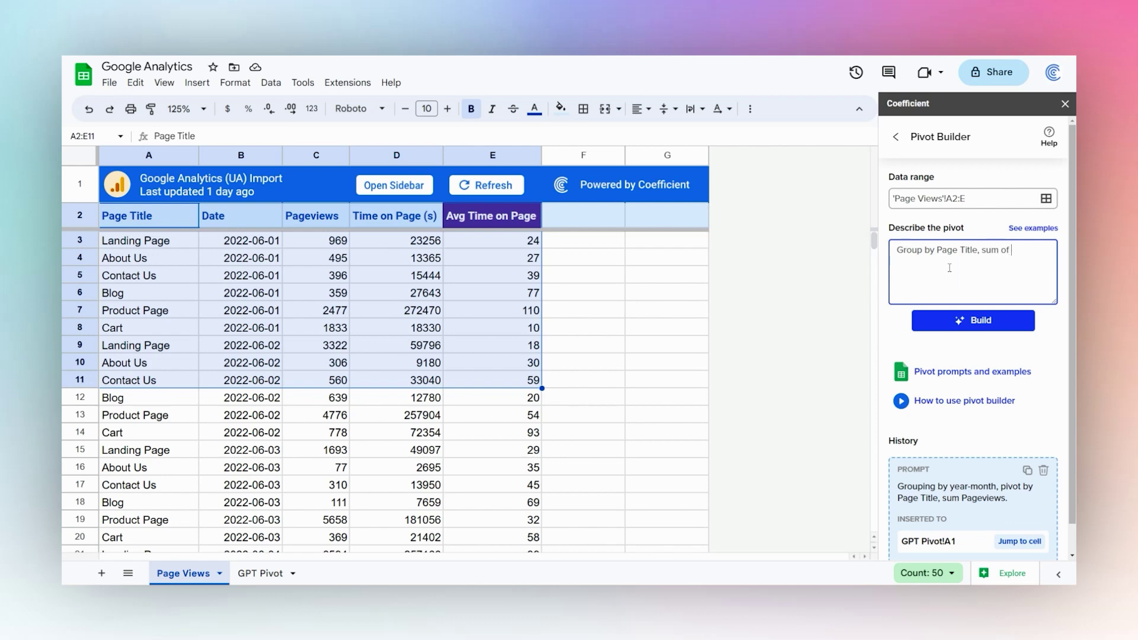
text(Pageviews, sum)
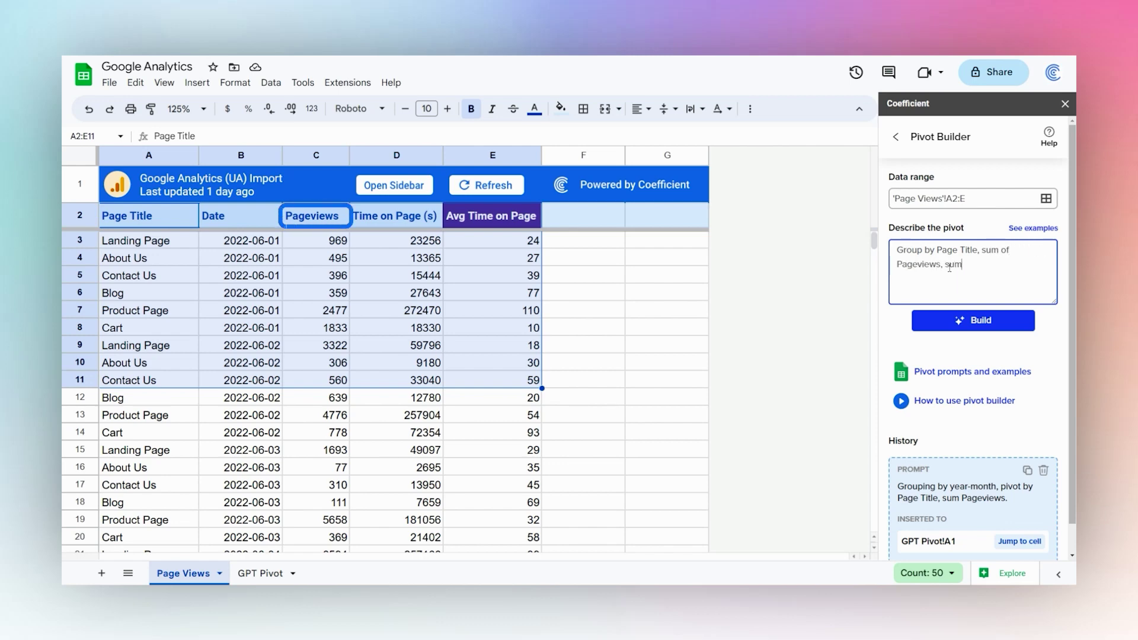
text( of Time on Page ()
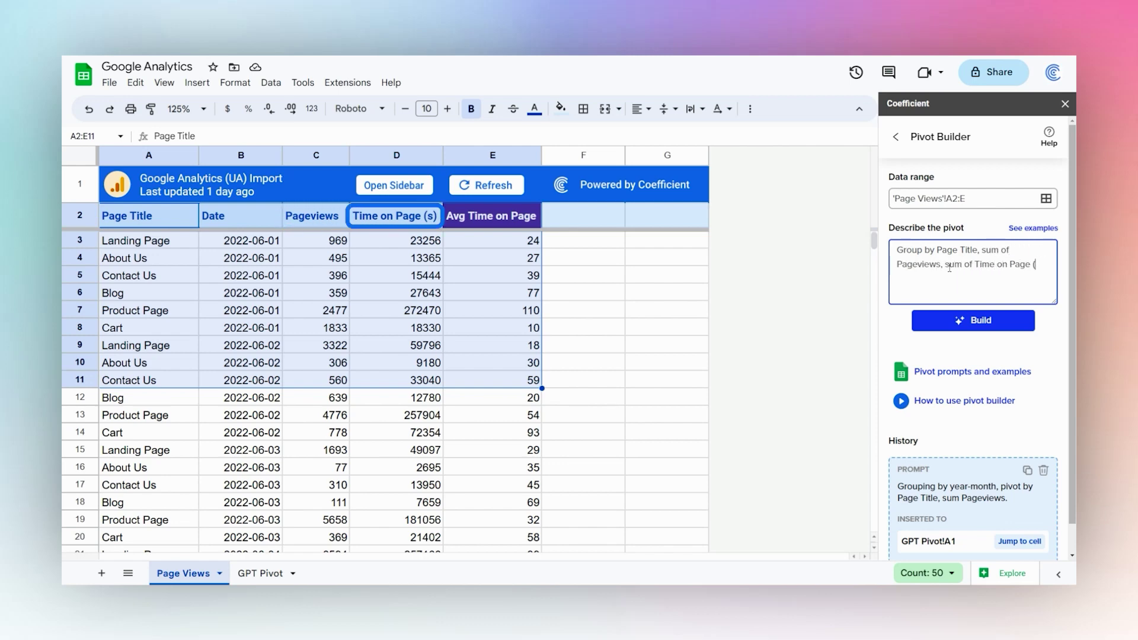
text(s) and average)
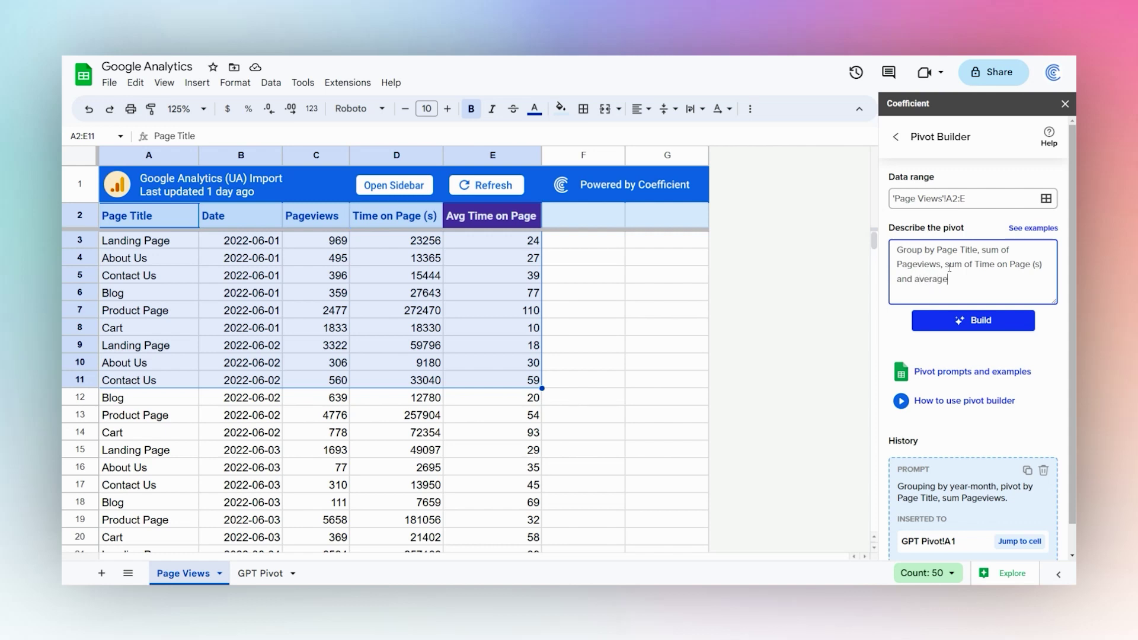
text( of Avg Ti)
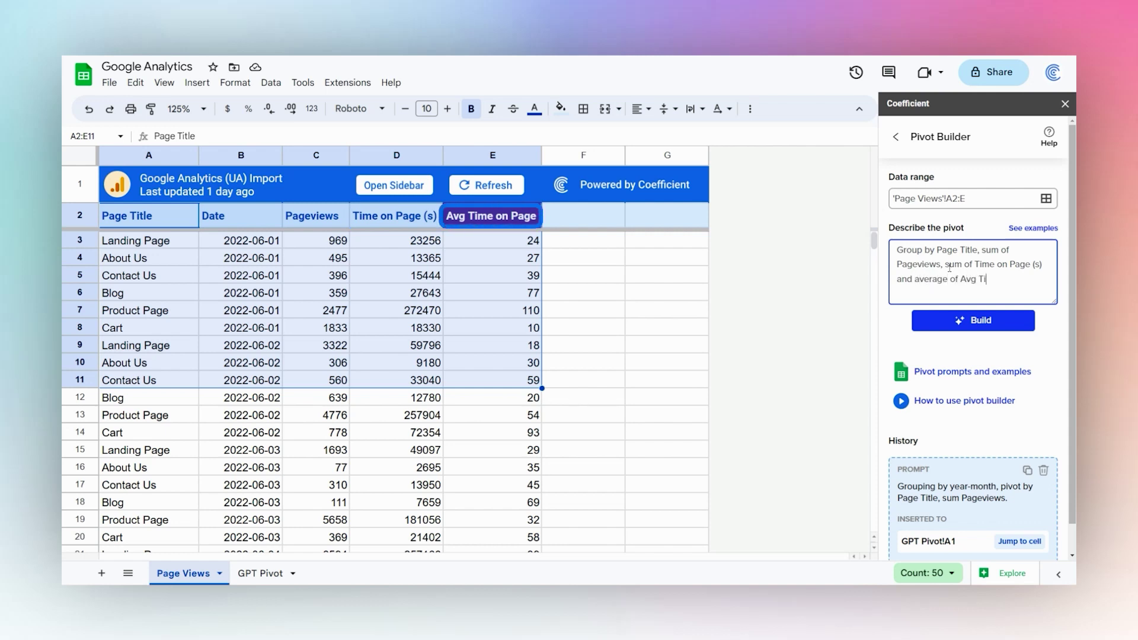
text(me on Page, order by Avg Tim)
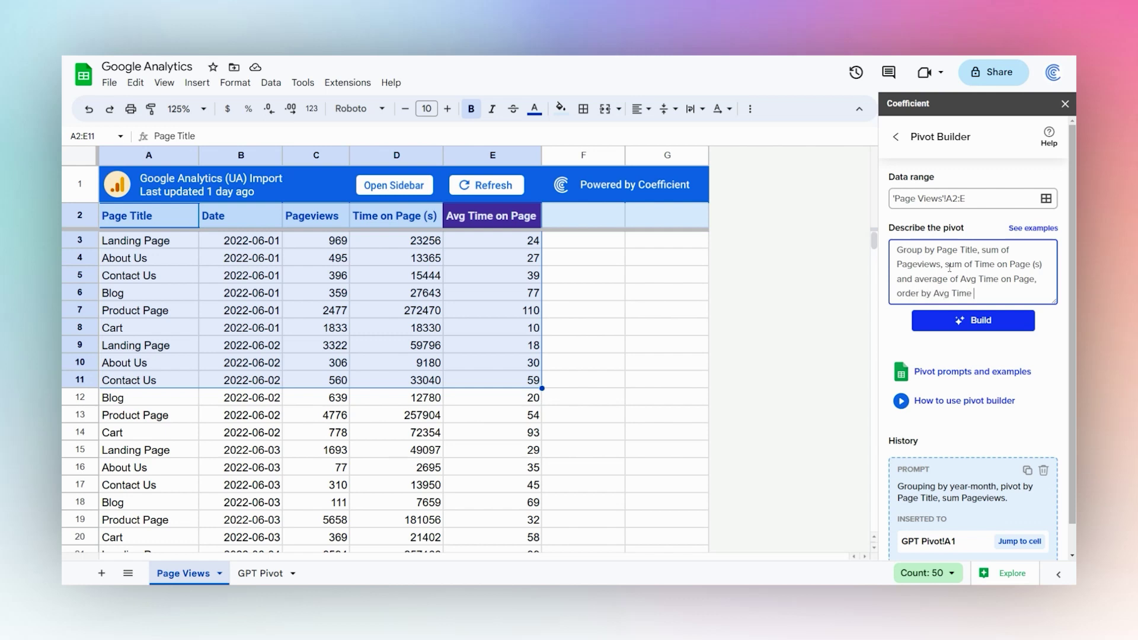
text(ending.)
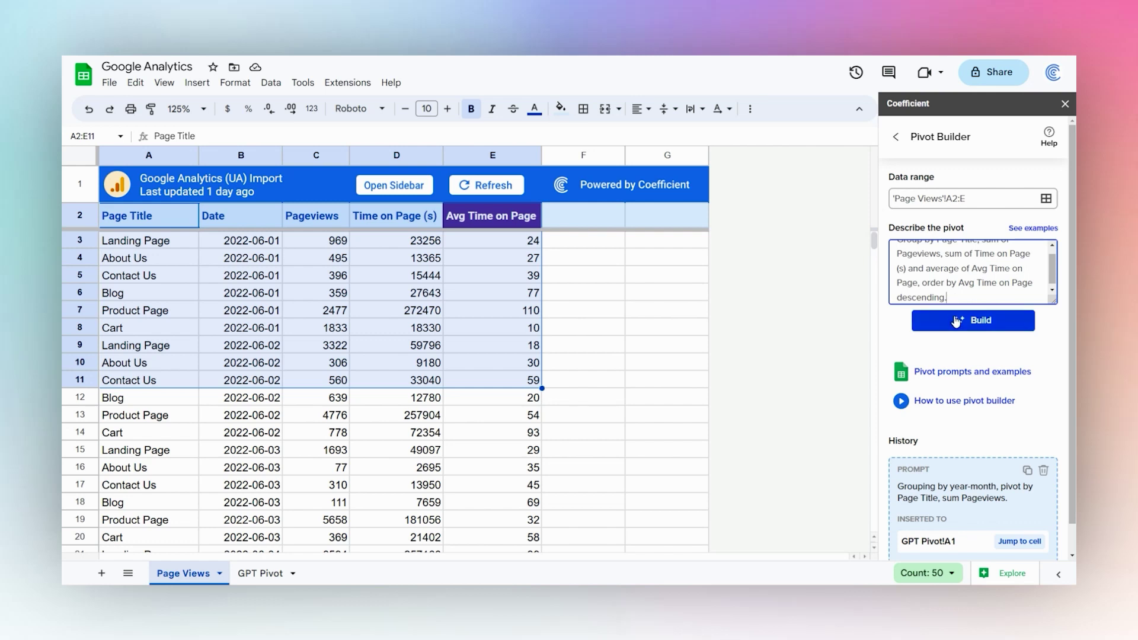
Step: Build the described pivot and insert it into the existing GPT Pivot sheet at cell I1
click(955, 321)
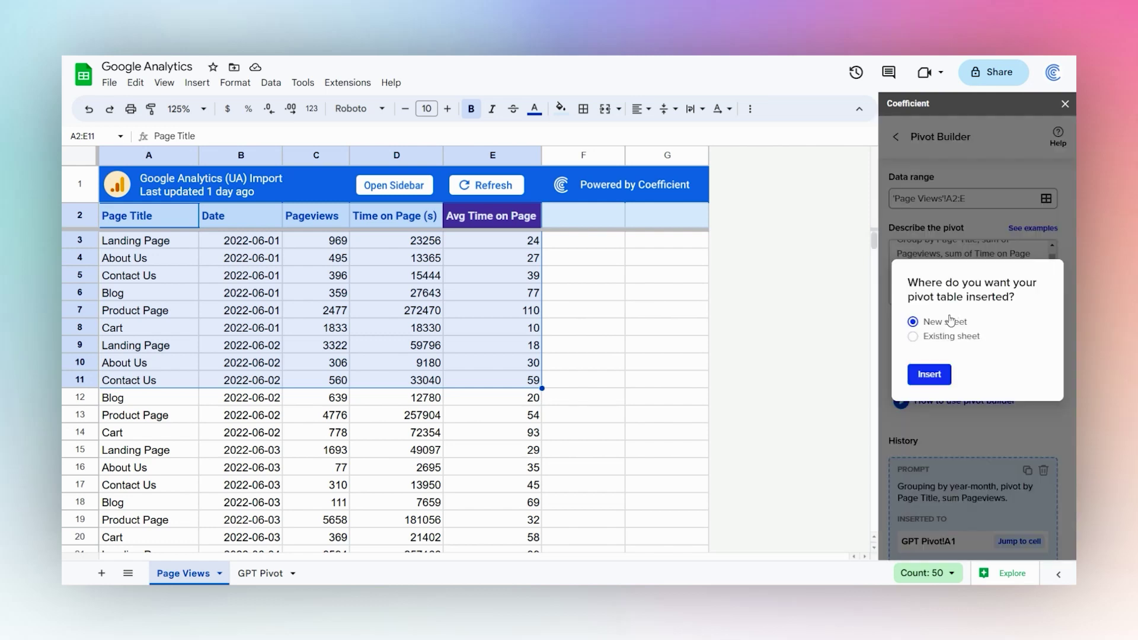
click(926, 337)
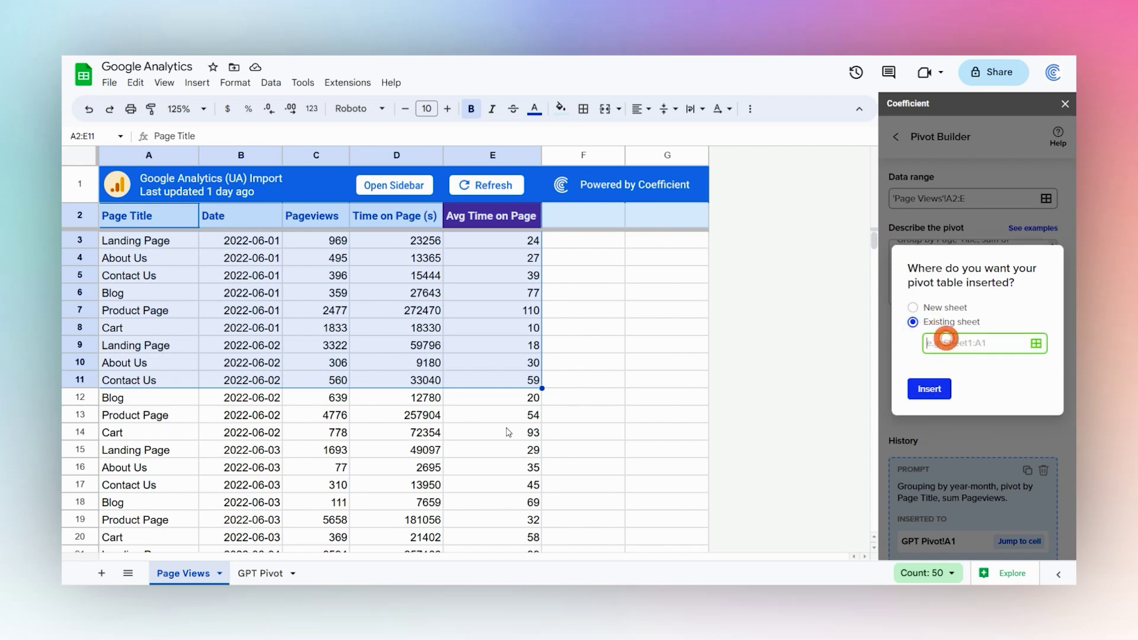
click(261, 575)
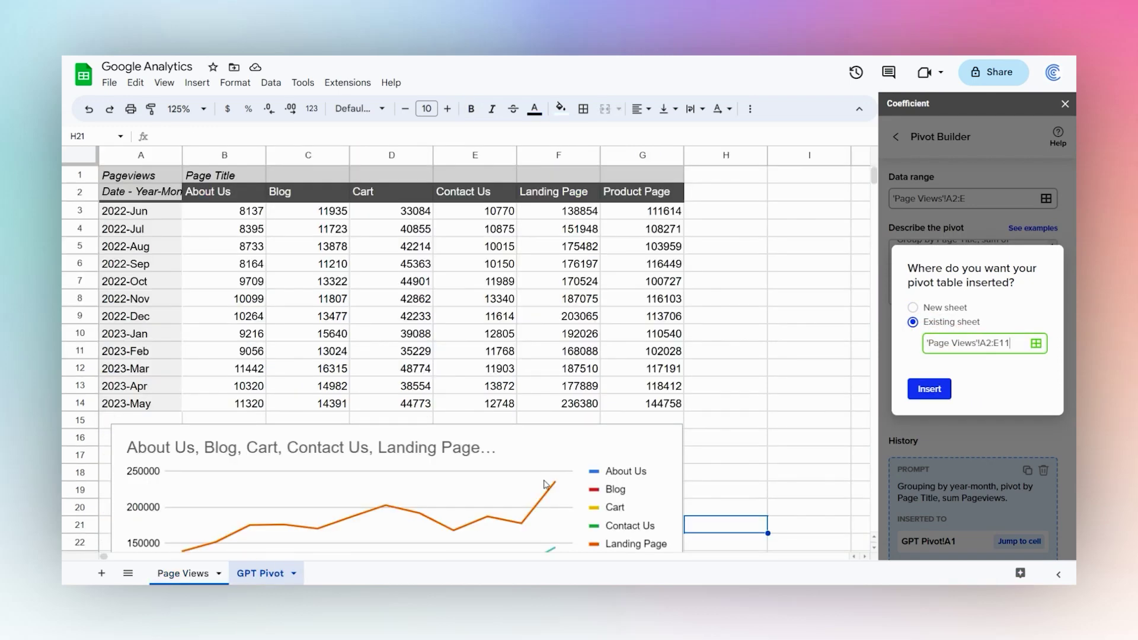
click(798, 180)
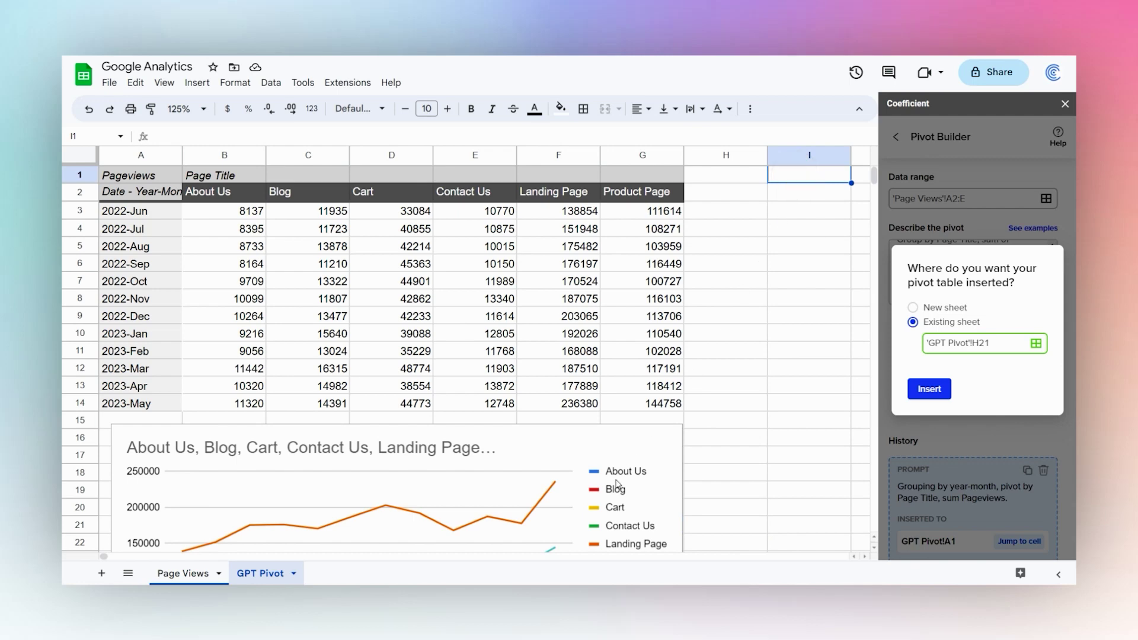
click(929, 389)
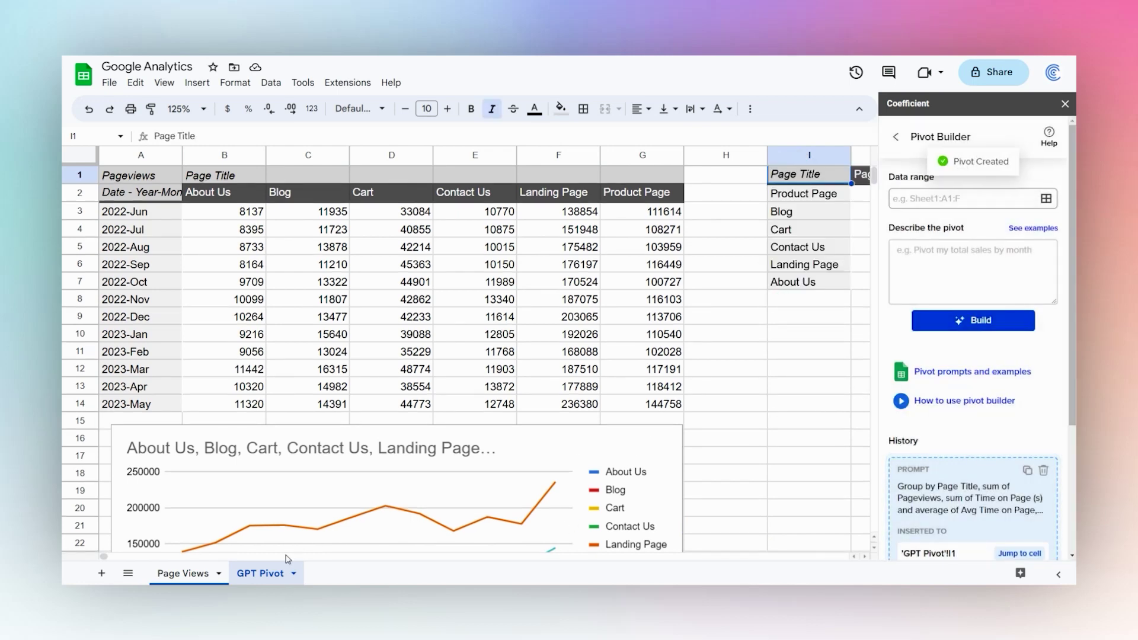
Step: Reduce the new pivot's Avg Time on Page values in column L to one decimal place
click(108, 556)
click(109, 557)
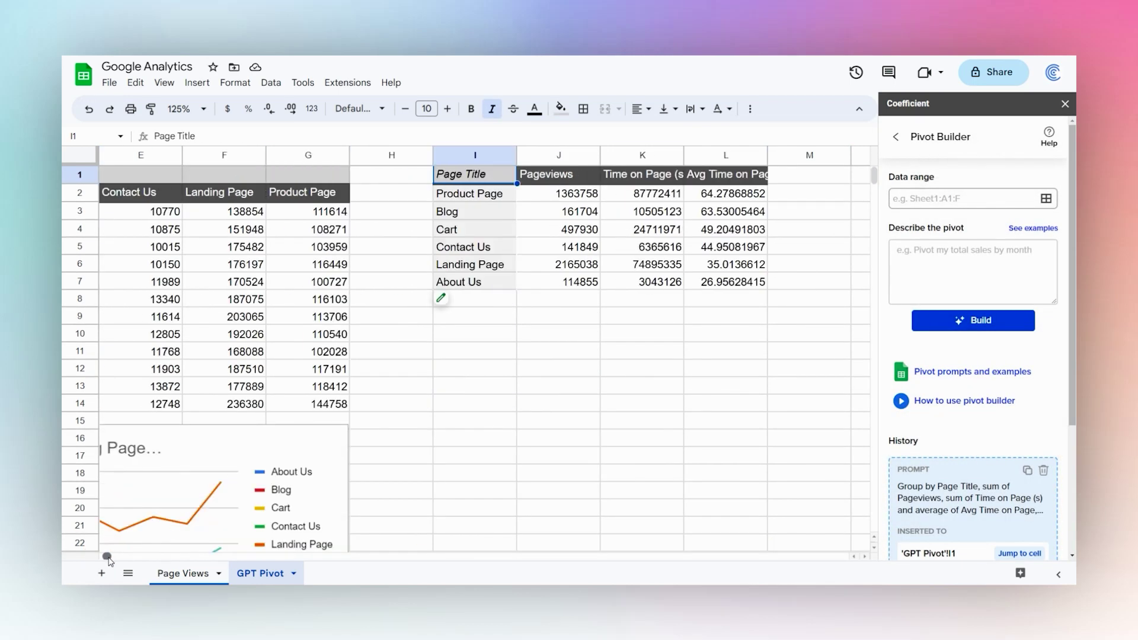
click(482, 457)
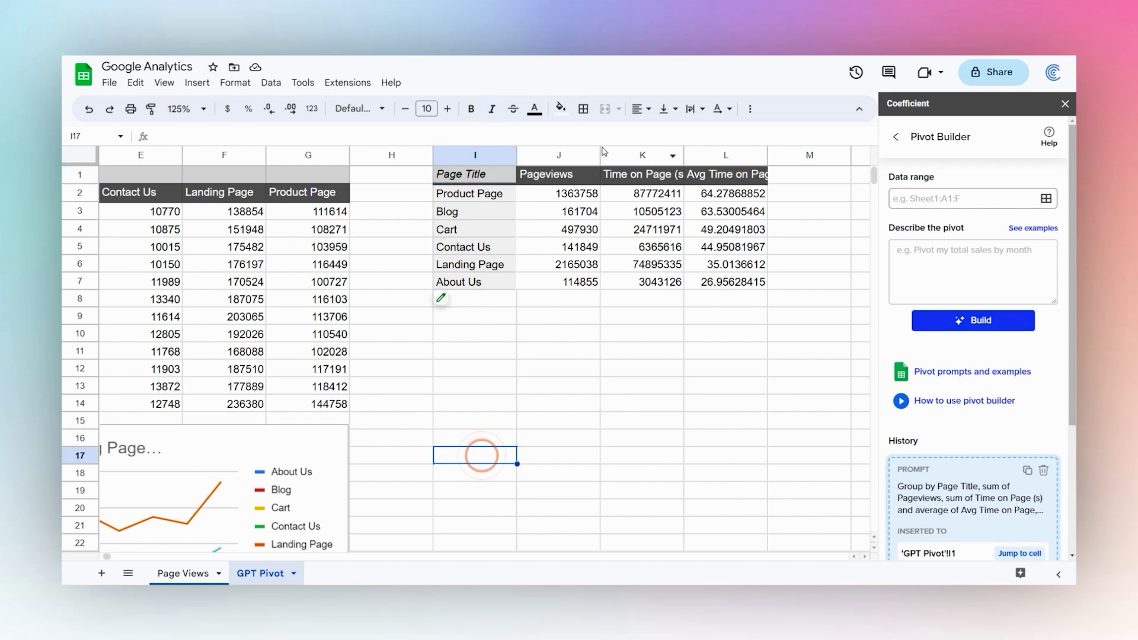
click(559, 154)
click(643, 155)
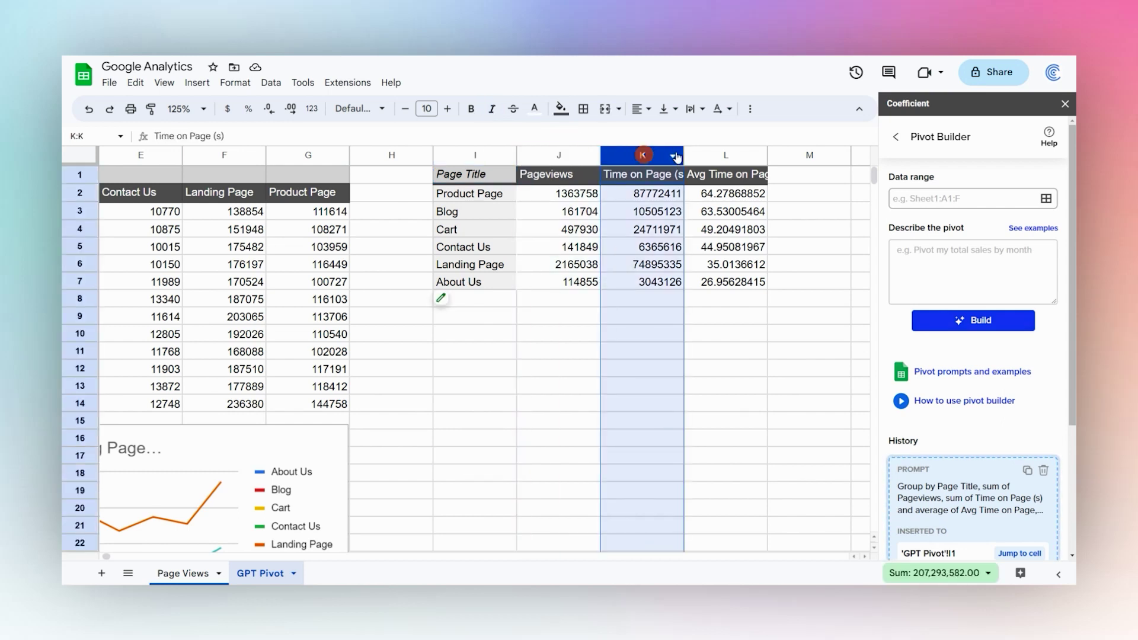
click(713, 154)
drag(713, 194, 715, 283)
click(717, 157)
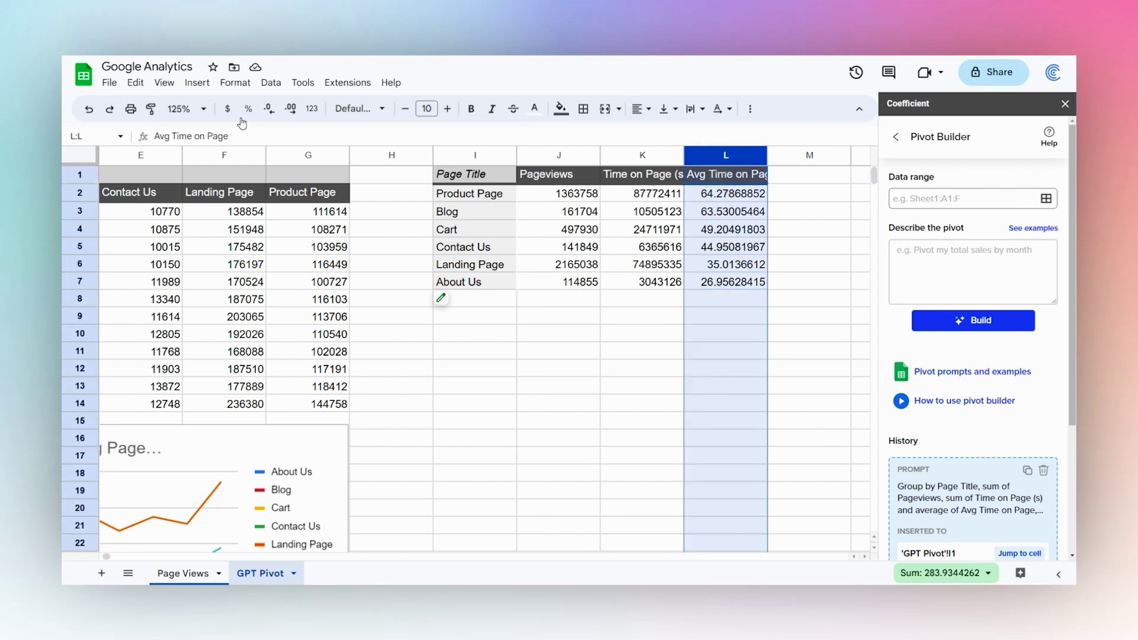
click(270, 110)
click(271, 112)
click(271, 112)
click(270, 111)
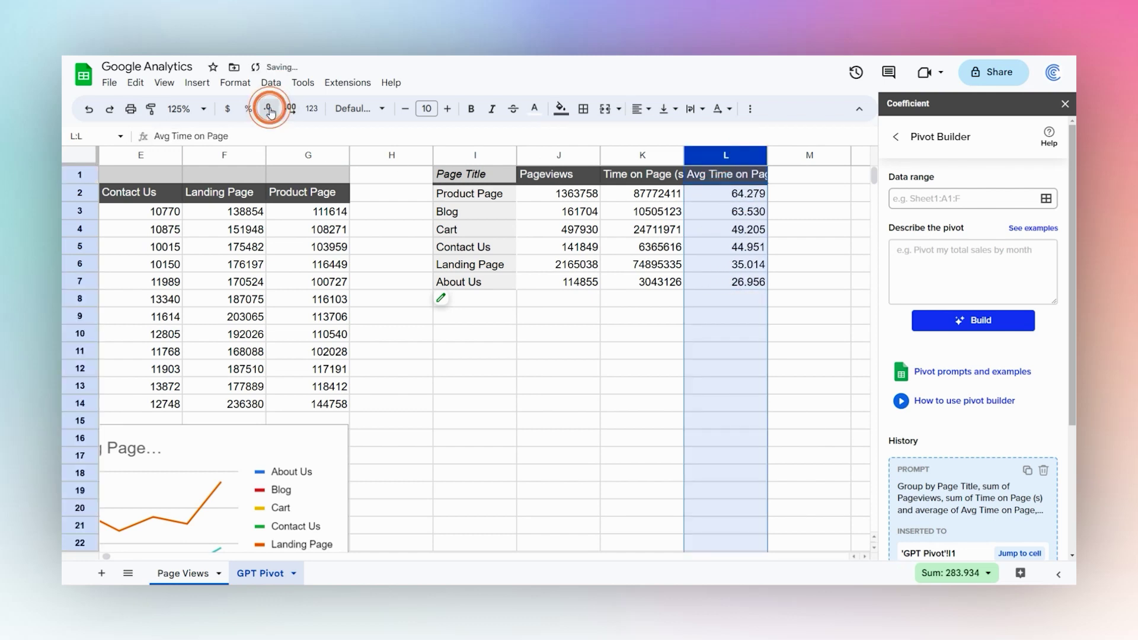
click(270, 111)
click(271, 111)
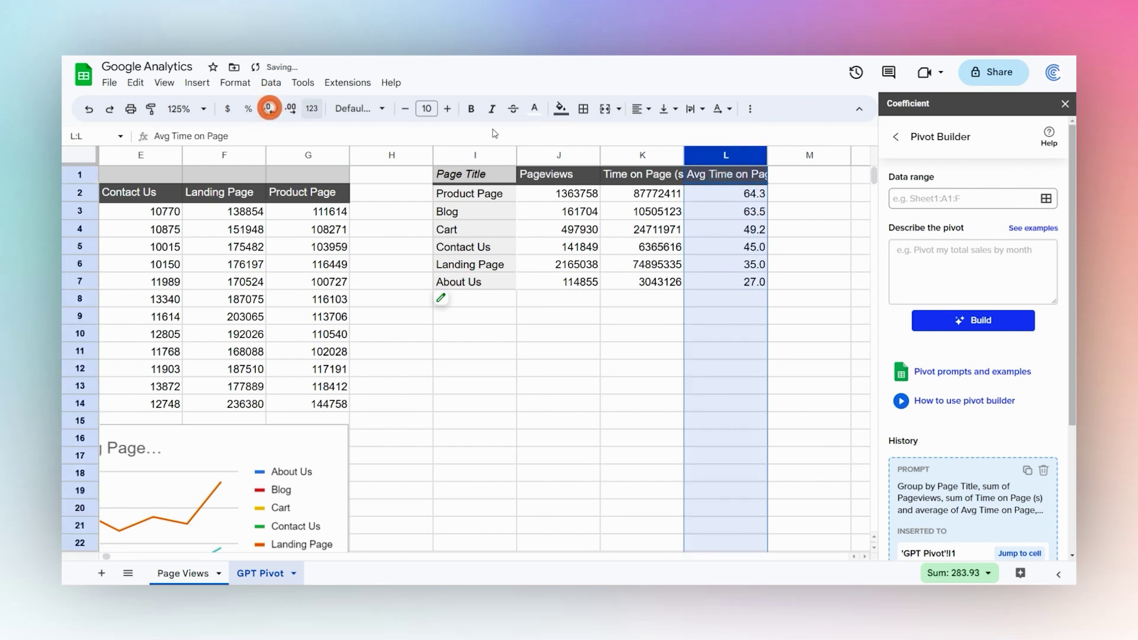
Step: Center-align the Avg Time on Page column and fit the widths of columns L and K to their headers
click(637, 108)
click(660, 132)
click(805, 277)
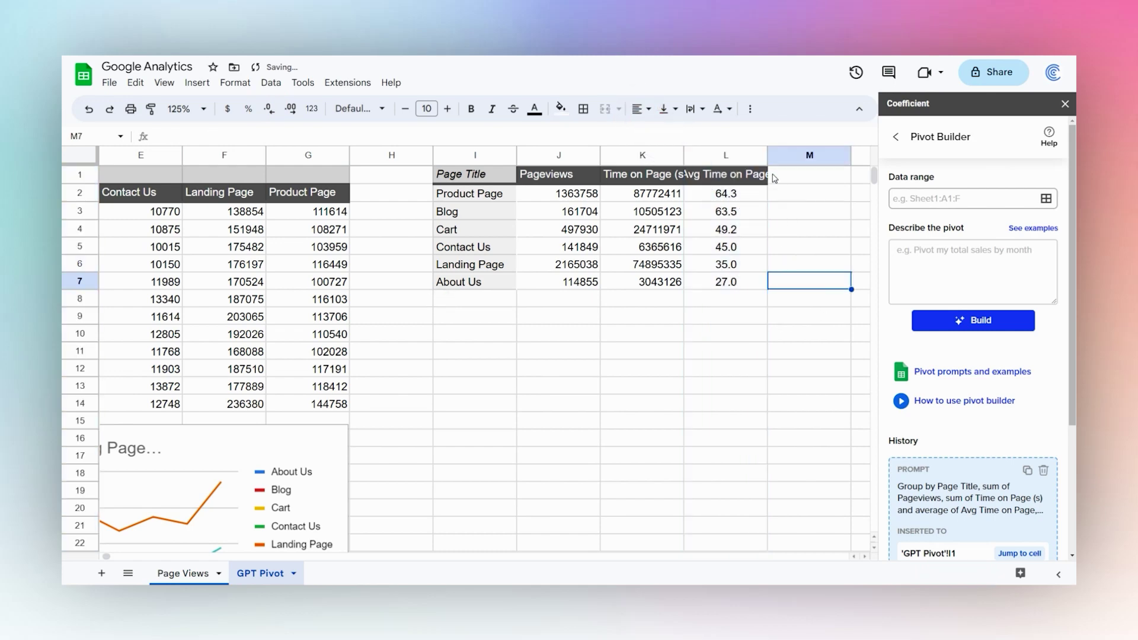
double_click(769, 155)
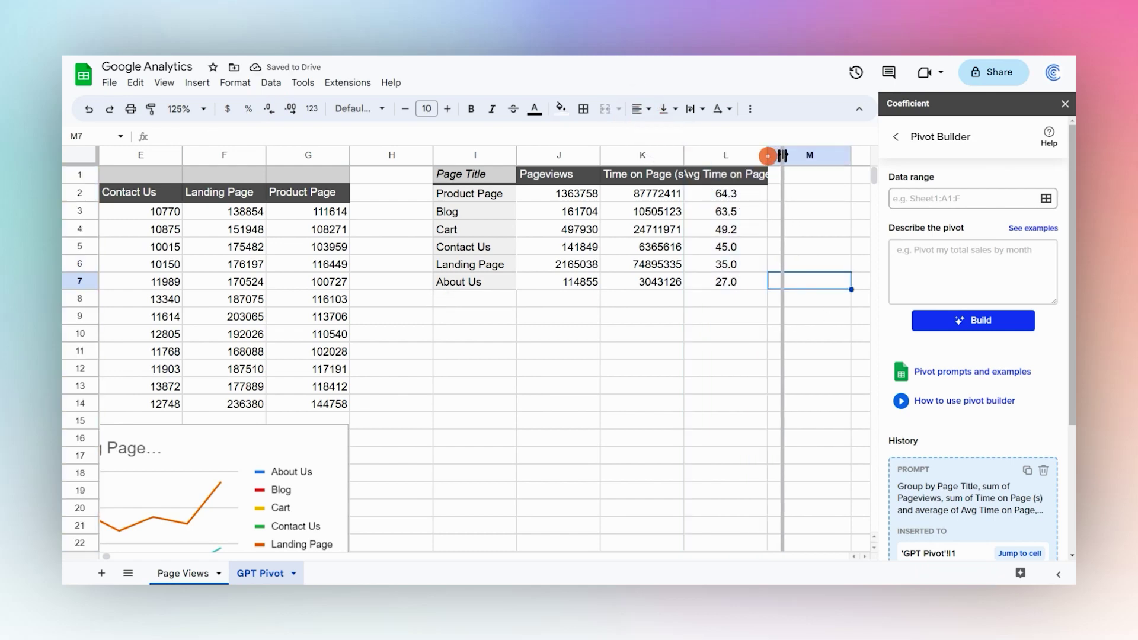
double_click(685, 156)
Step: Examine the new pivot's Time on Page (s) and Pageviews columns, and compare the Product Page and About Us rows
click(637, 174)
drag(642, 285, 643, 300)
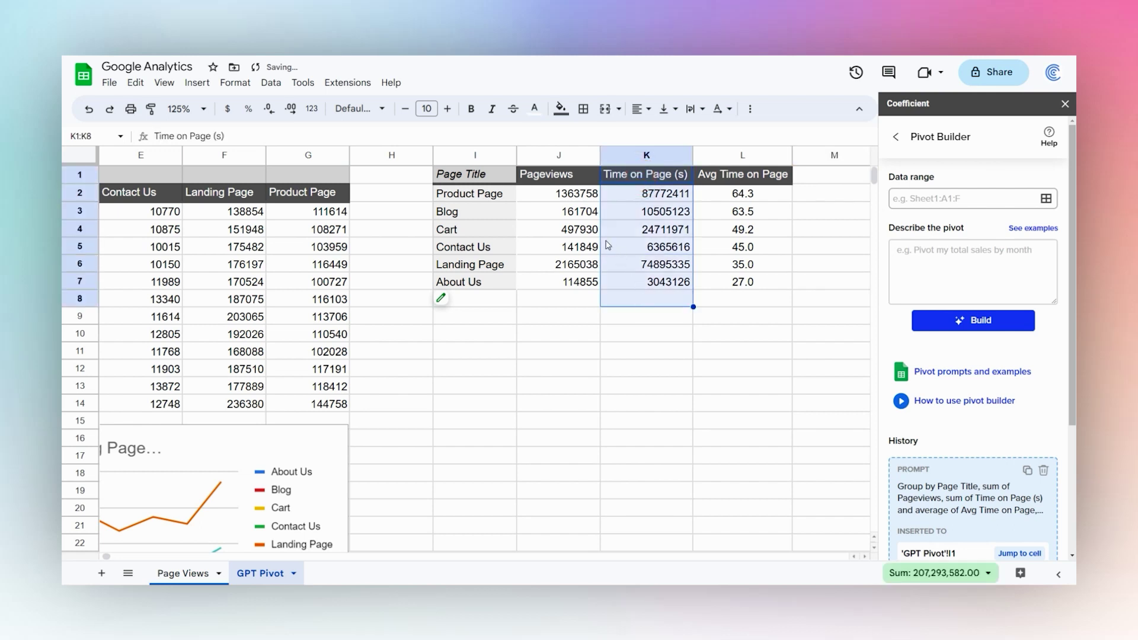
drag(559, 178, 560, 301)
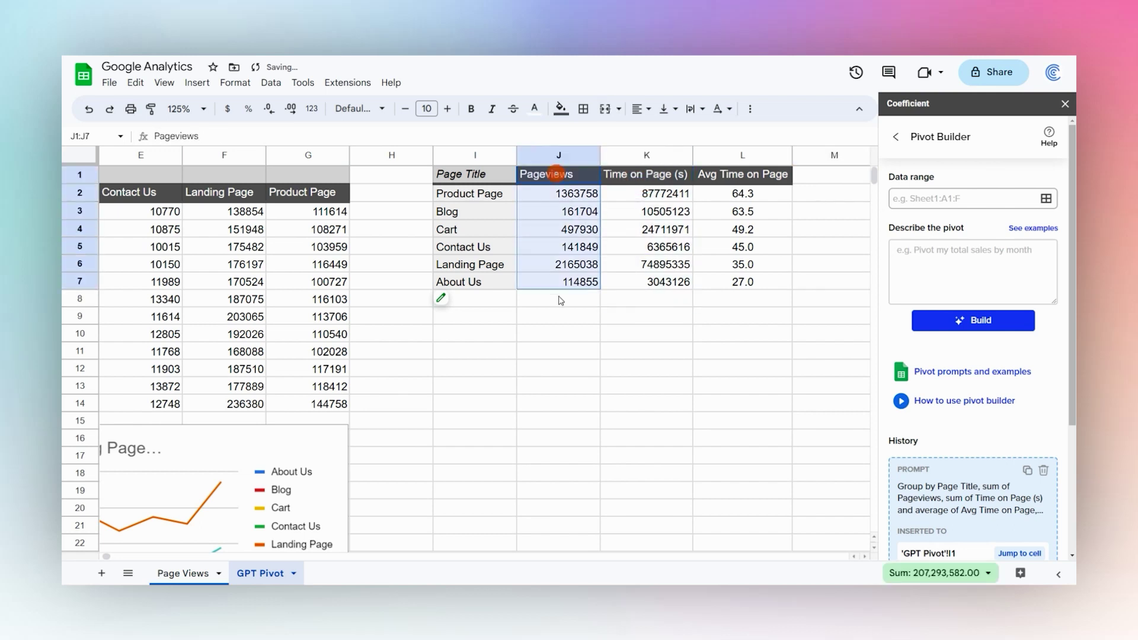
click(578, 334)
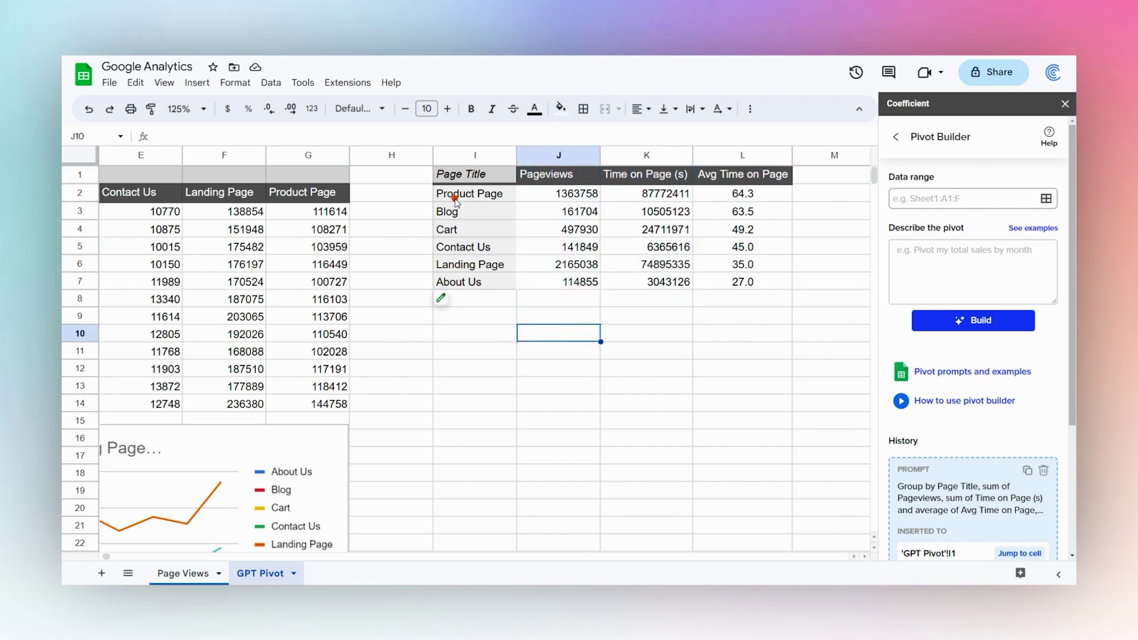
drag(450, 195, 738, 200)
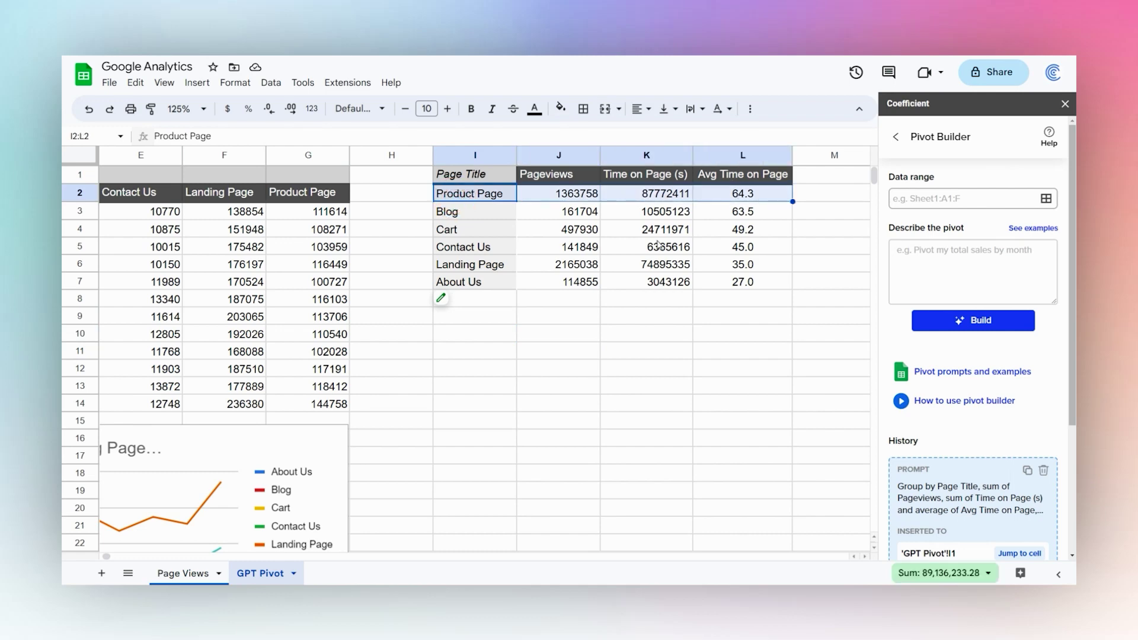
drag(492, 283, 787, 289)
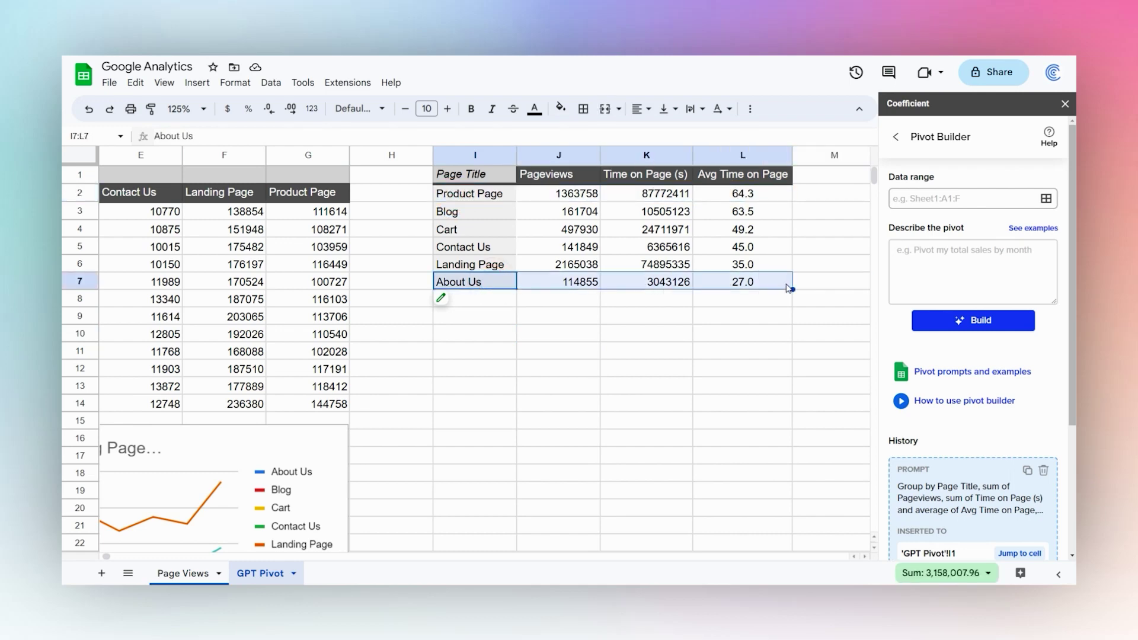